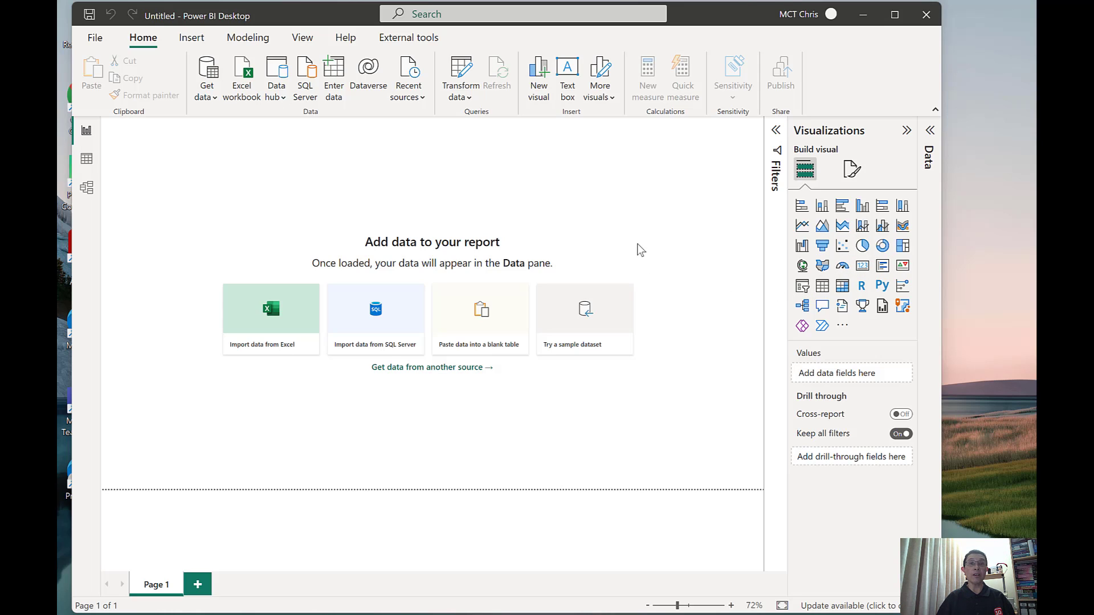
# Show the Python scripting settings with the detected Python home directory in Options
pyautogui.click(95, 37)
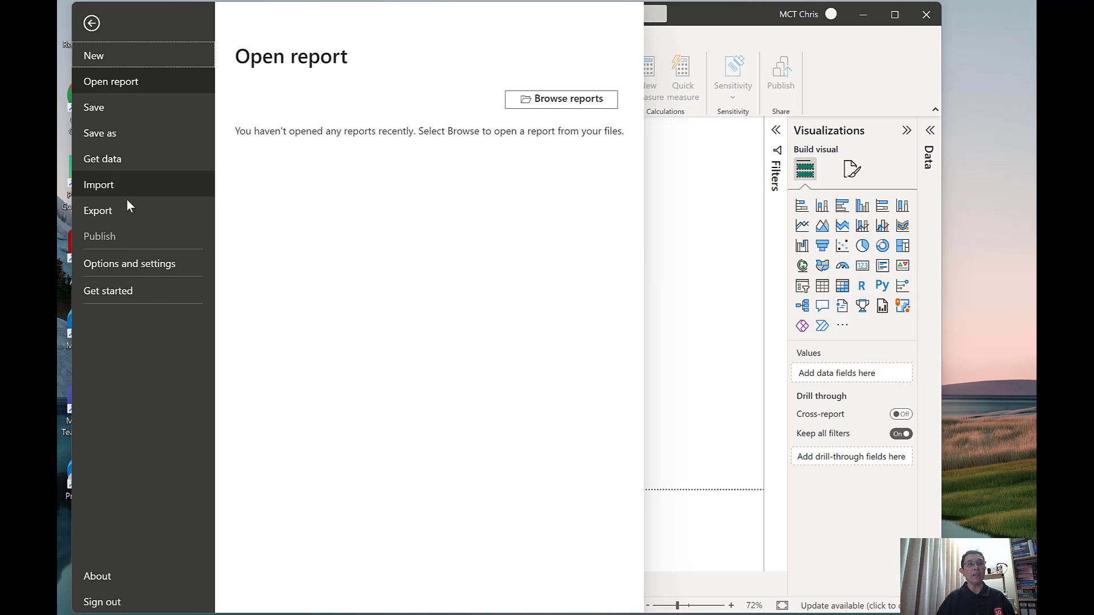
pyautogui.click(124, 265)
pyautogui.click(275, 106)
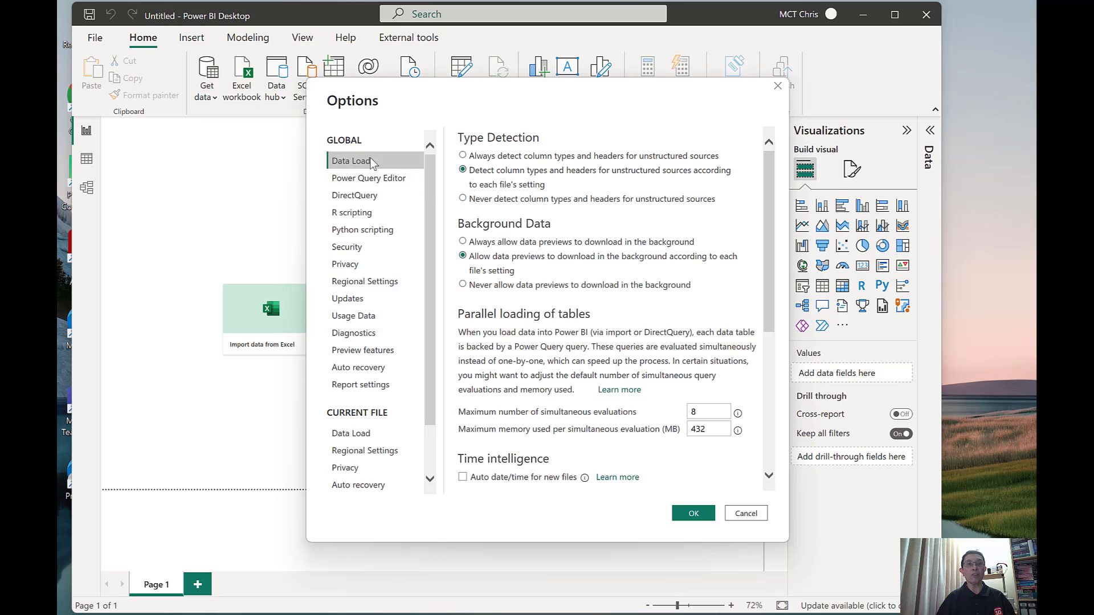
pyautogui.click(359, 232)
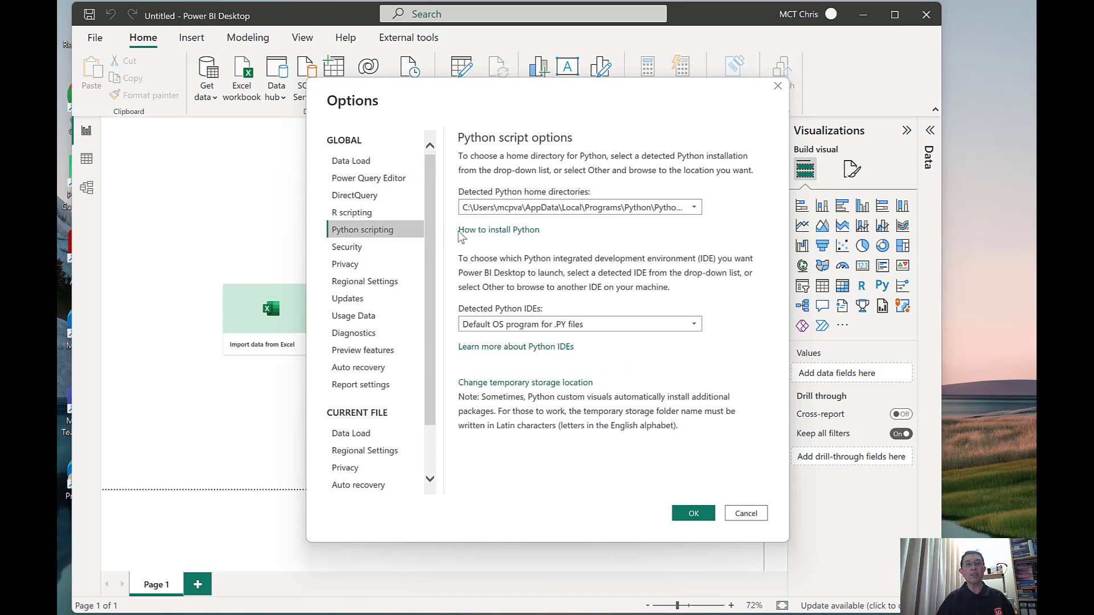
# Open Microsoft's 'How to install Python' guide from the Python scripting options
pyautogui.click(510, 230)
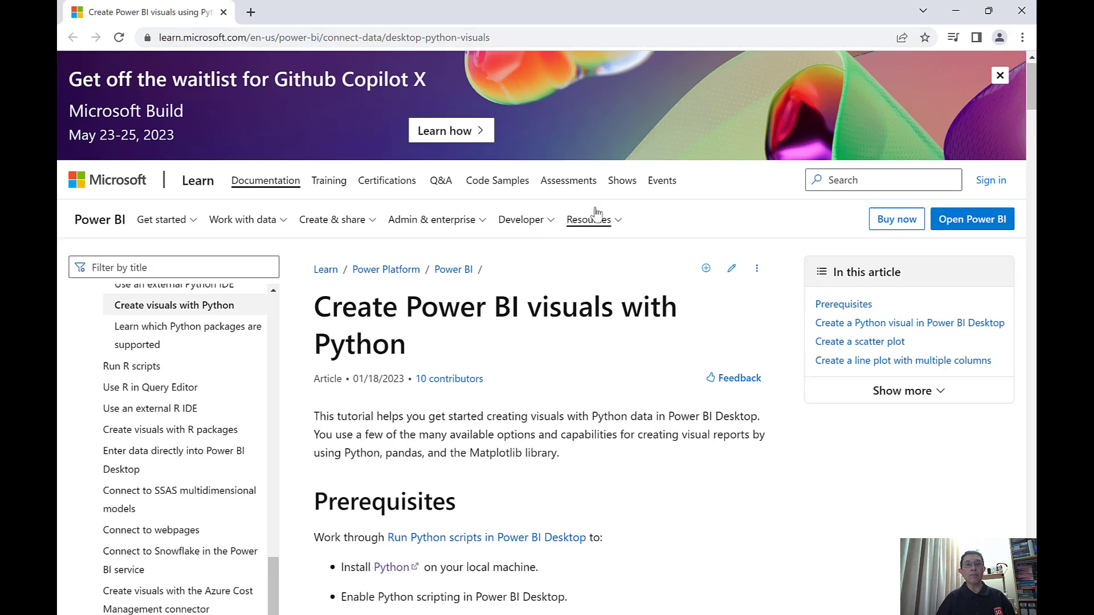
pyautogui.scroll(-1, 587, 219)
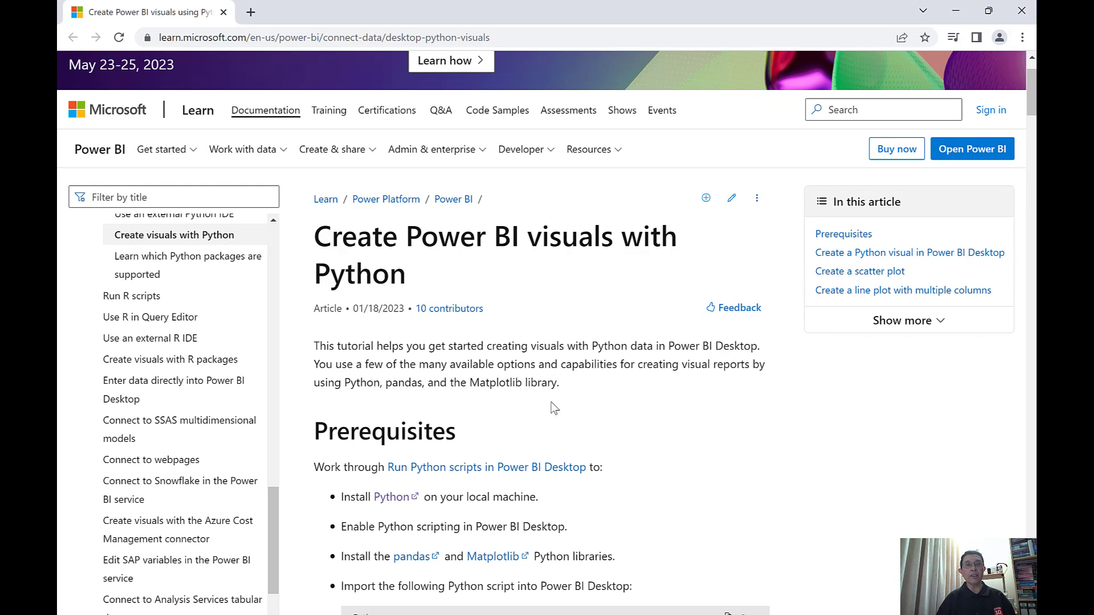
pyautogui.scroll(-3, 453, 419)
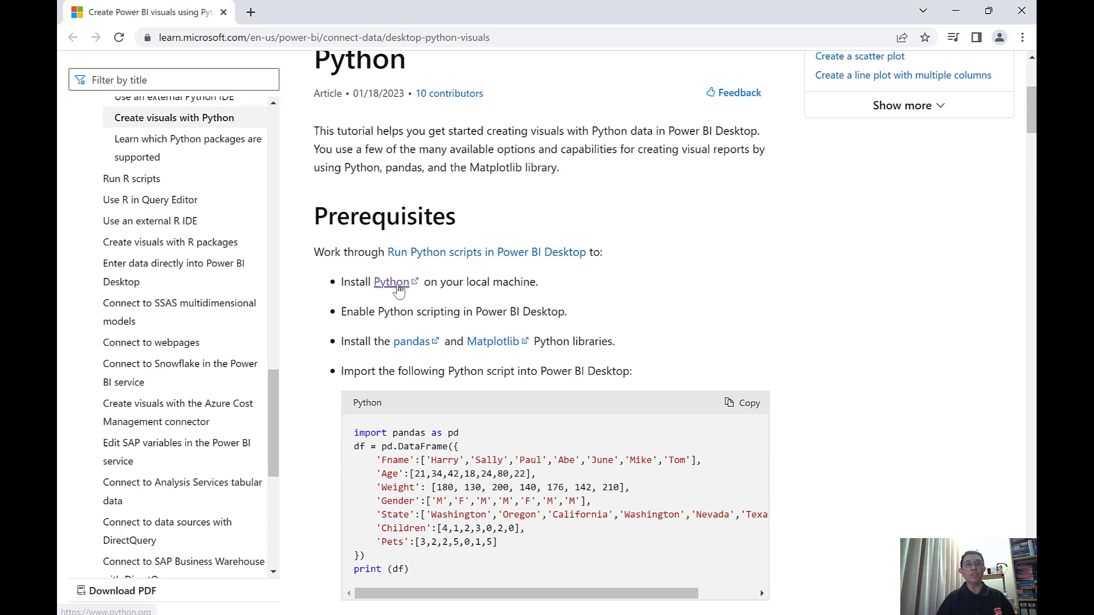
# Download the Python 3.11.3 Windows installer from python.org and return to Power BI
pyautogui.click(391, 282)
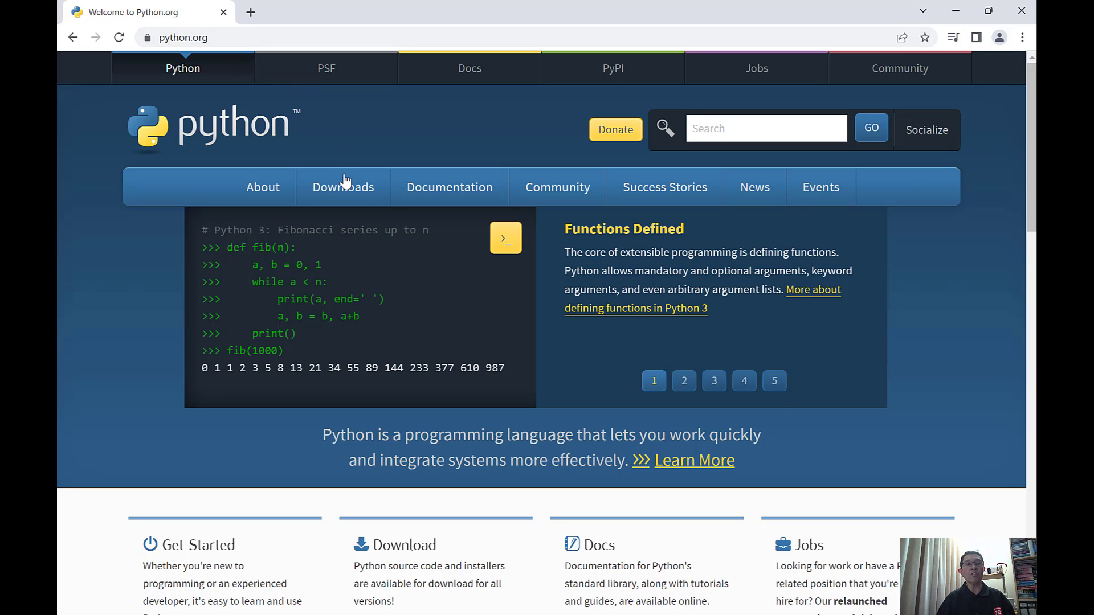
pyautogui.moveTo(343, 187)
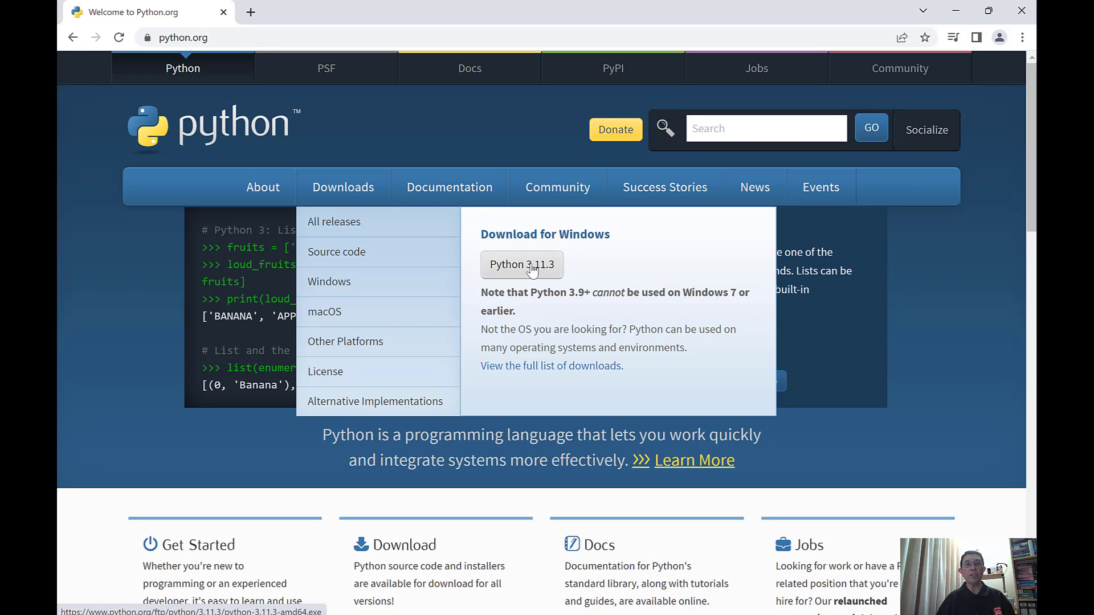
pyautogui.click(529, 271)
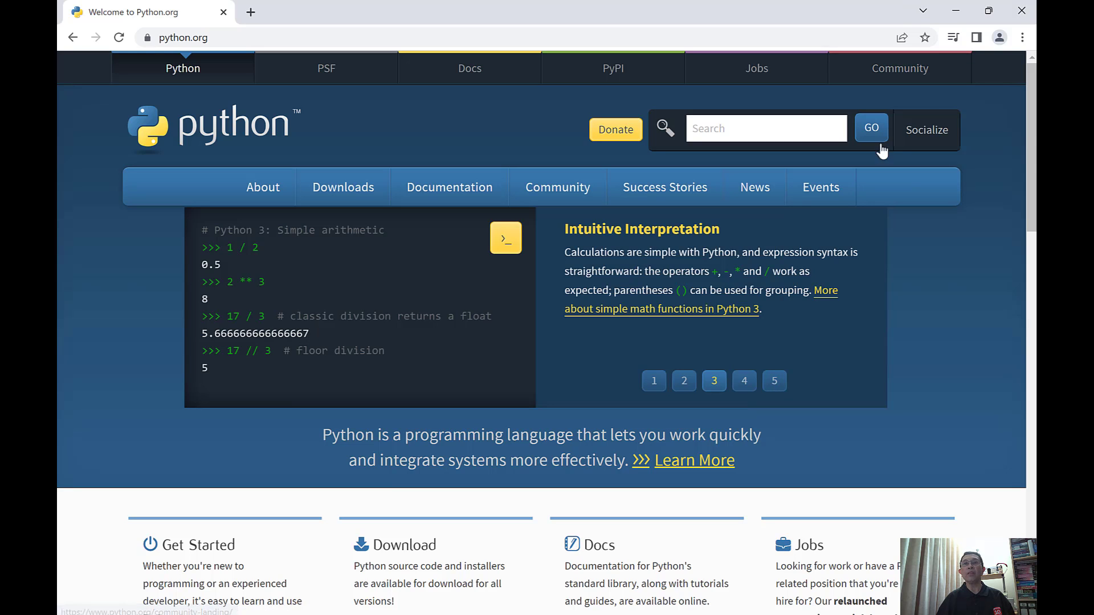
pyautogui.click(1021, 11)
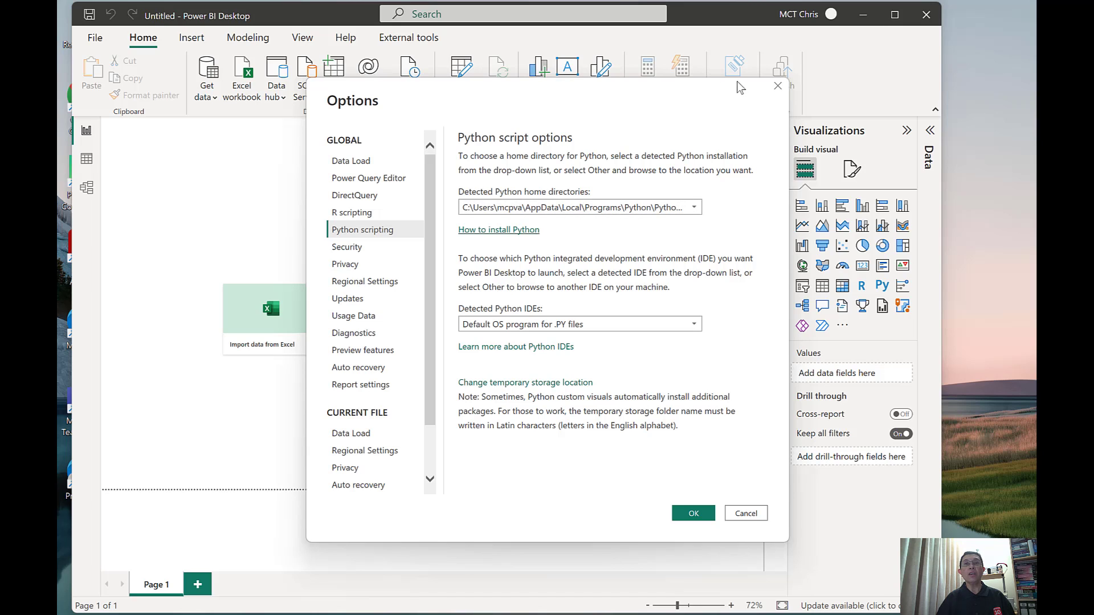
# Review the five bank workbooks in C:\Demo\BanksData and bring Power BI back to the front
pyautogui.click(778, 88)
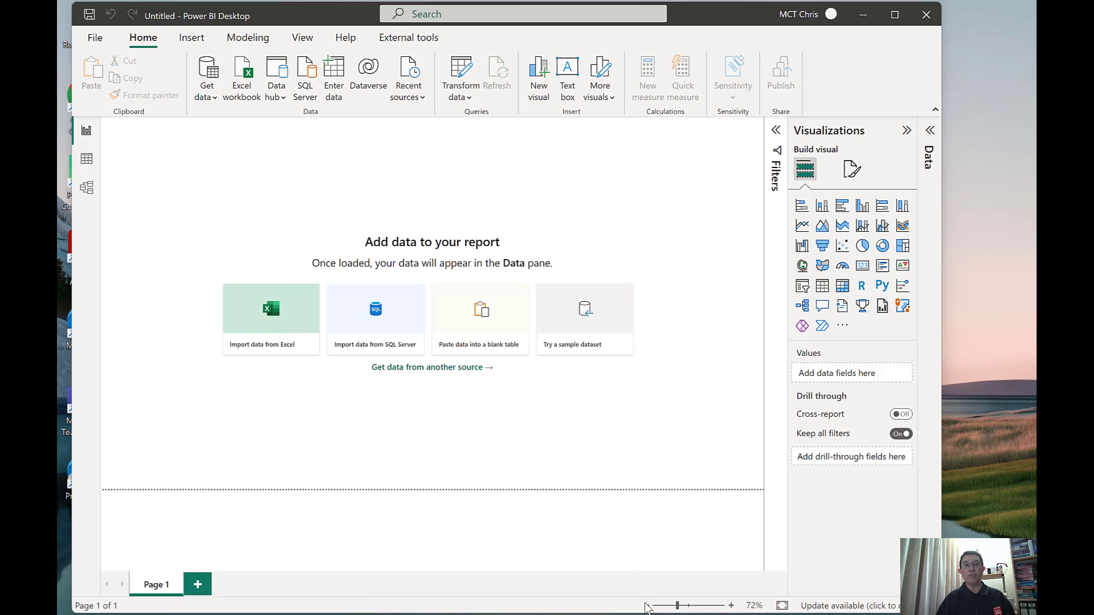
pyautogui.hotkey('alt', 'Tab')
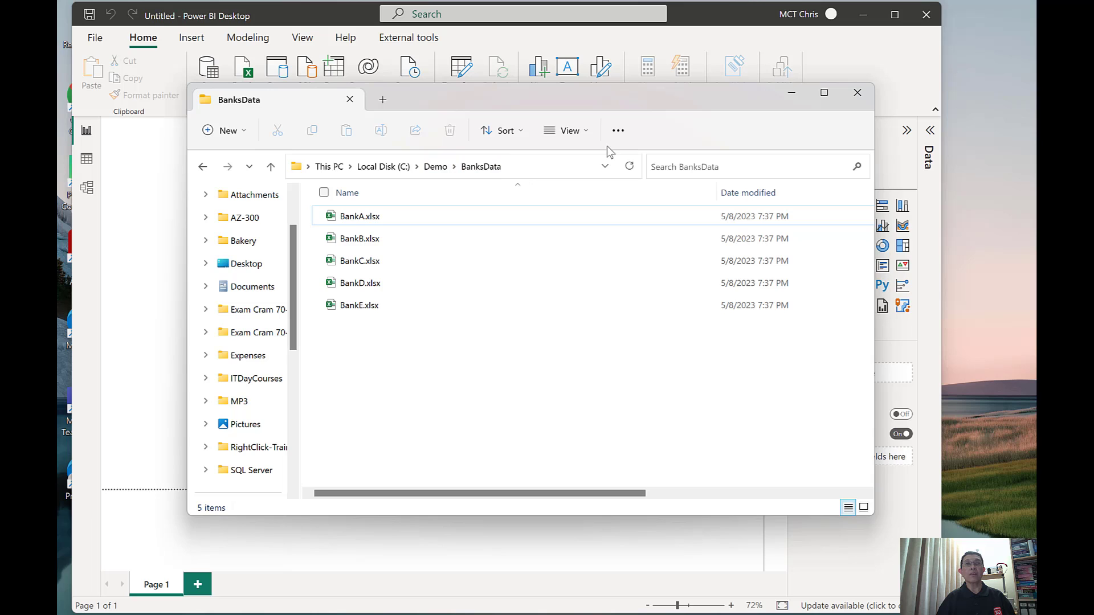
pyautogui.click(708, 25)
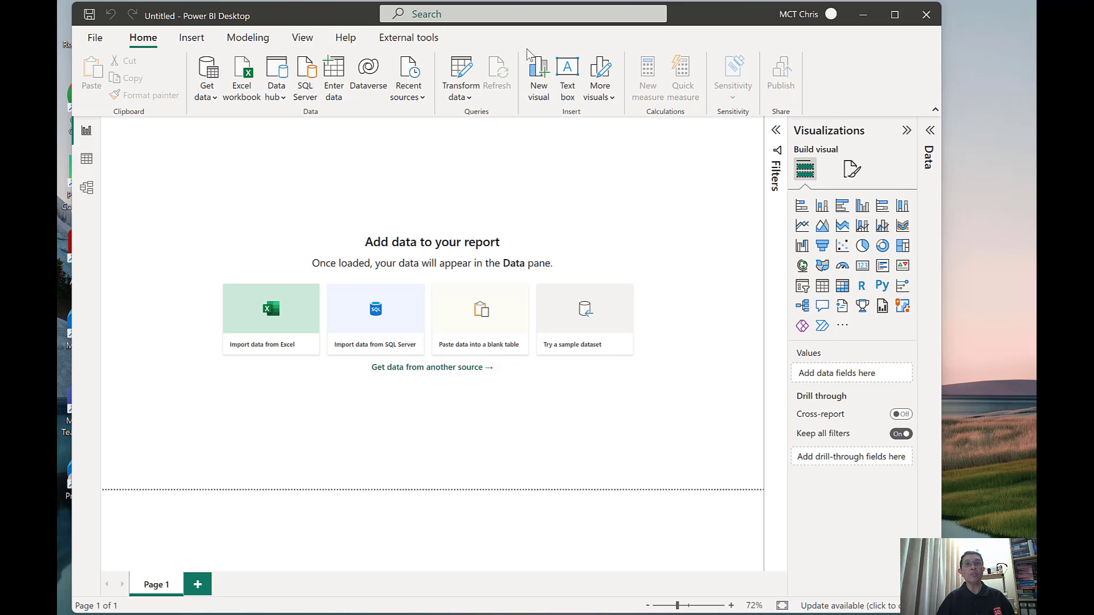
# Connect to a Python script data source from Get data > More... > Other
pyautogui.click(216, 101)
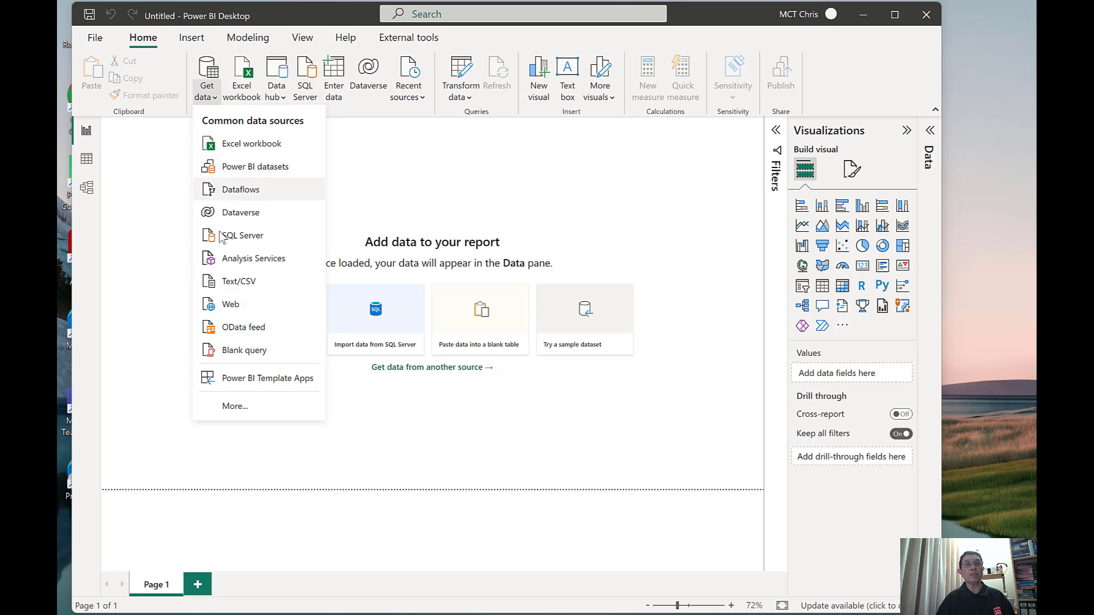
pyautogui.click(244, 413)
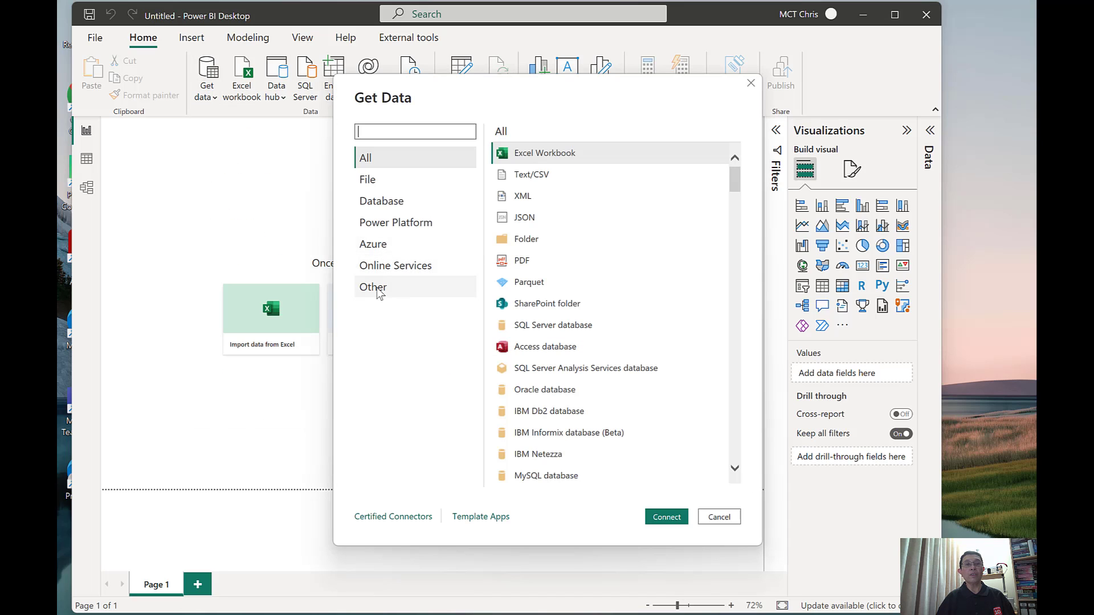
pyautogui.click(381, 288)
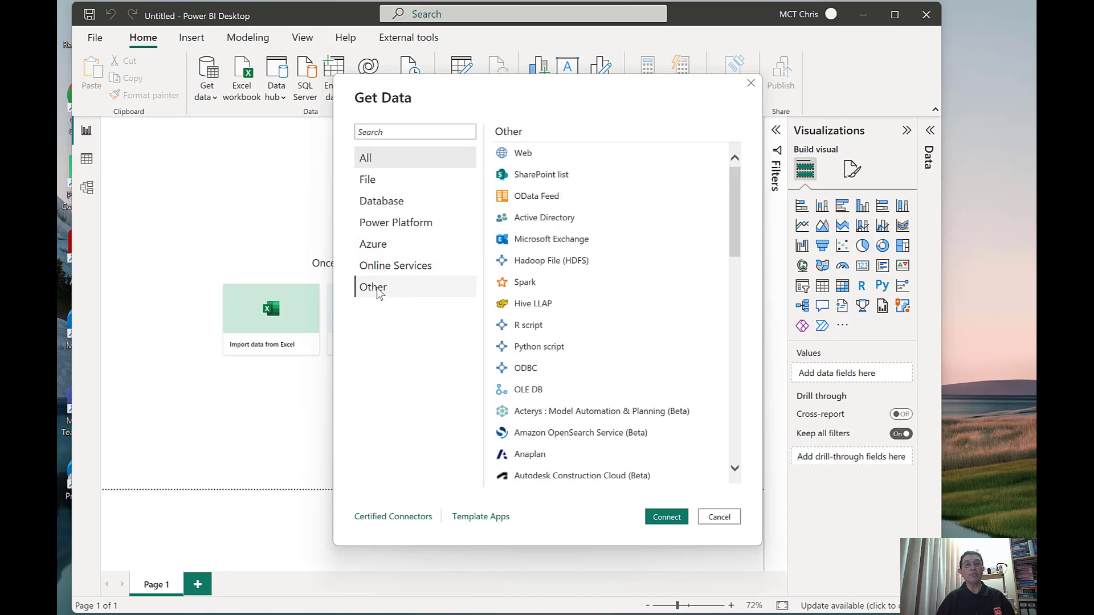
pyautogui.click(540, 350)
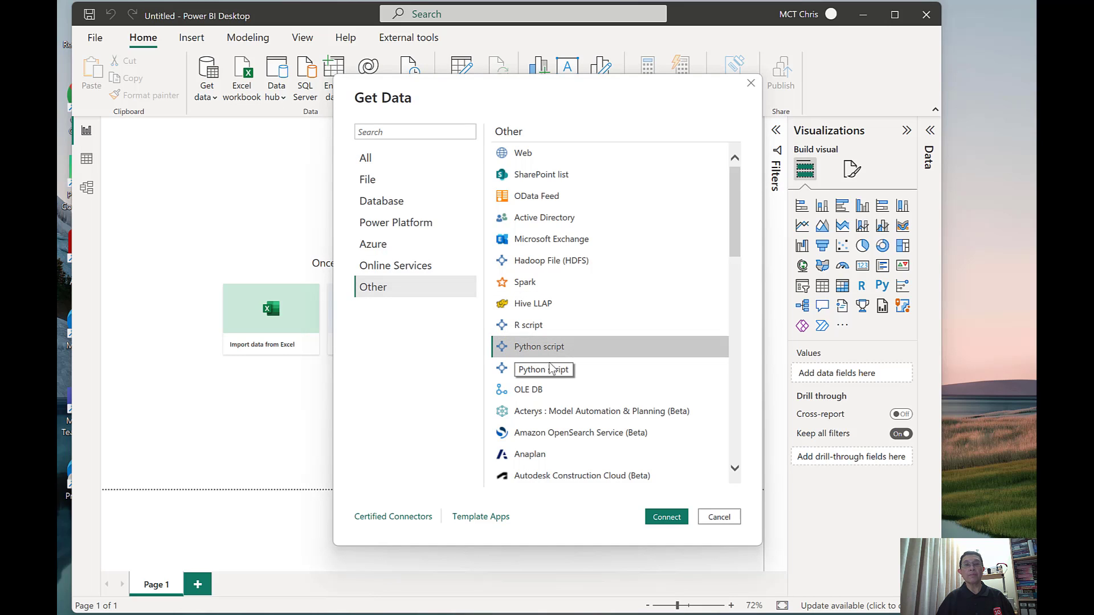
pyautogui.click(671, 519)
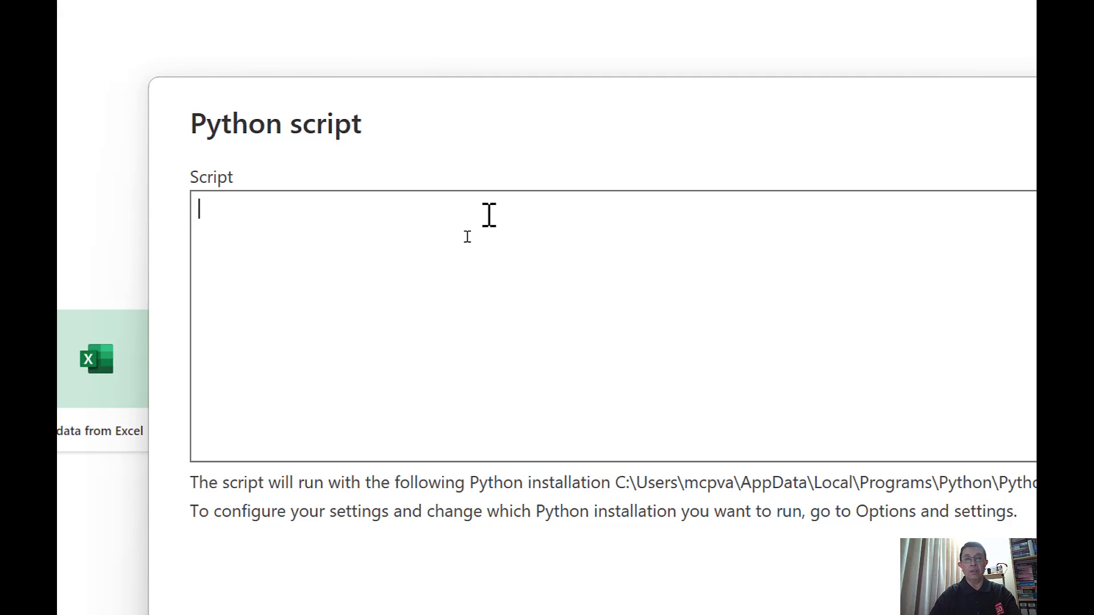
pyautogui.write('impo')
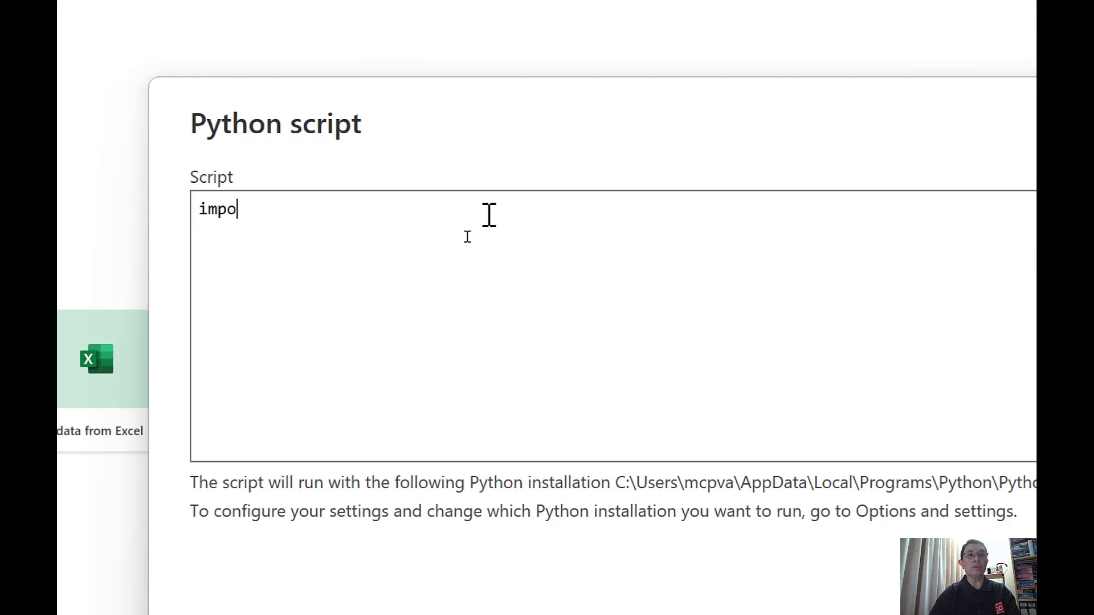
pyautogui.write('rt ')
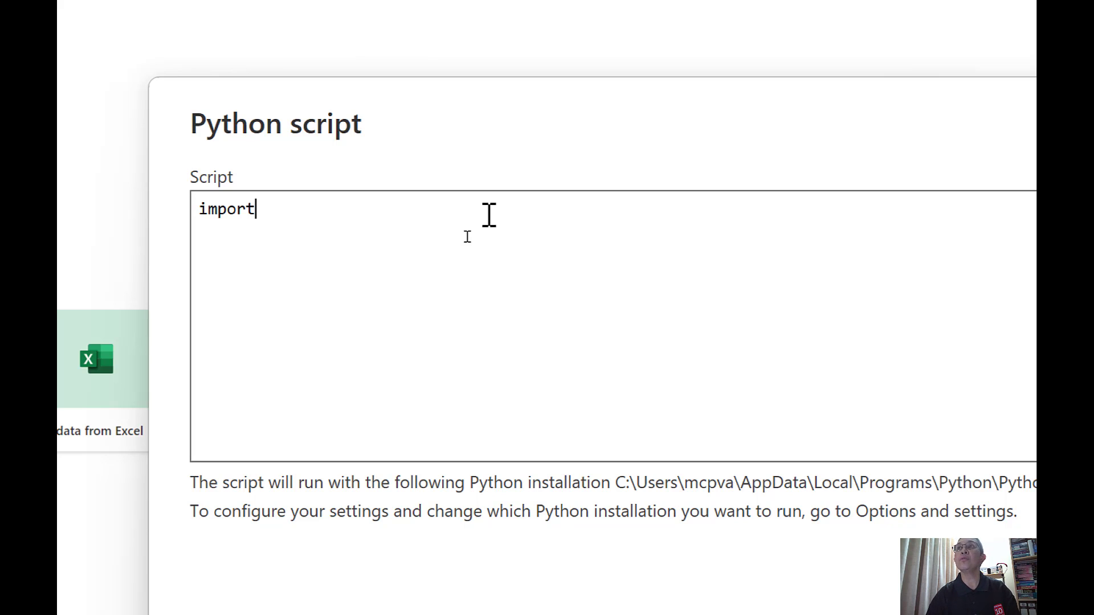
pyautogui.write('g')
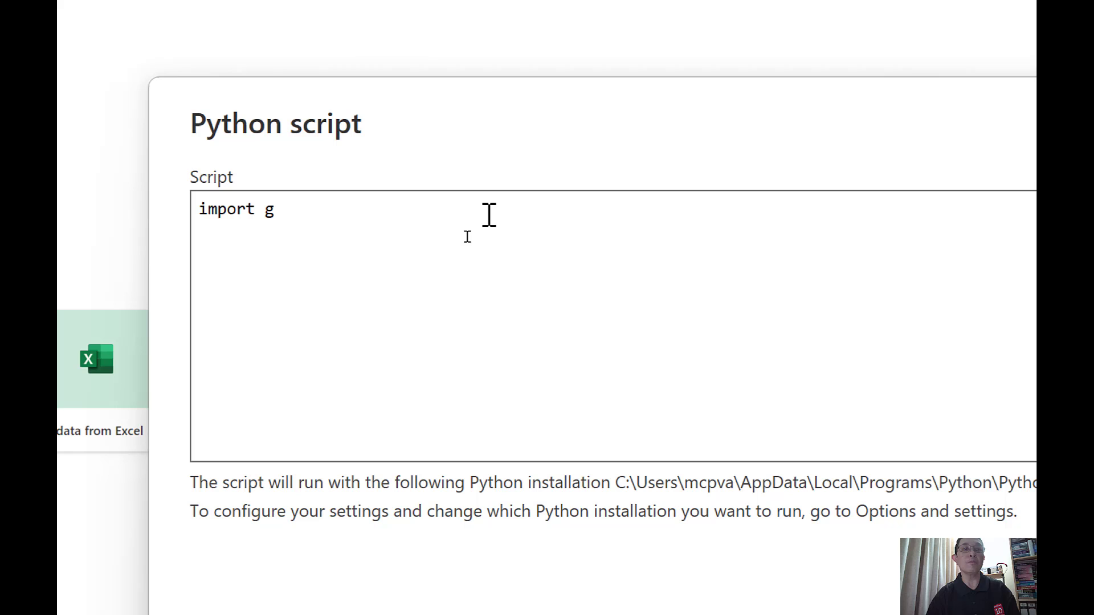
pyautogui.write('lob')
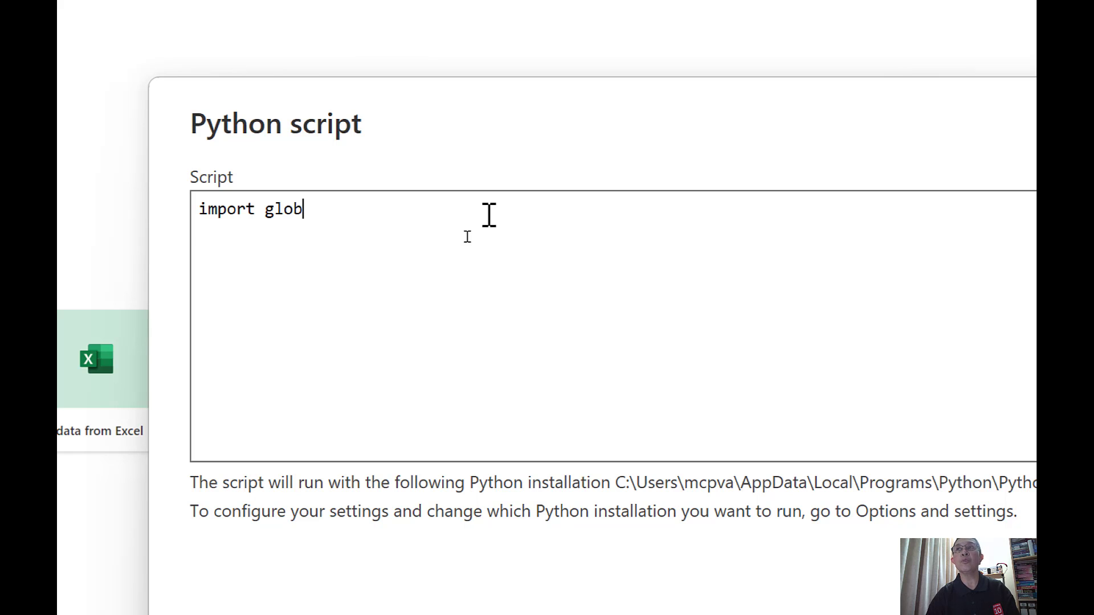
# Add path = "C:/Demo/BanksData" below the glob and pandas imports, then a blank line
pyautogui.press('Return')
pyautogui.write('impo')
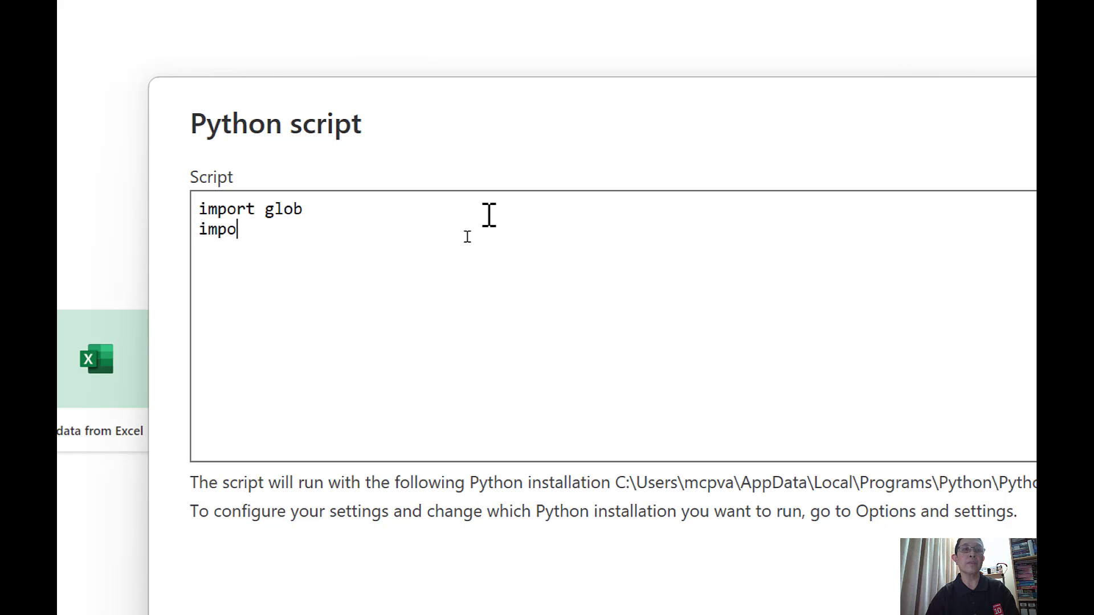
pyautogui.write('rt p')
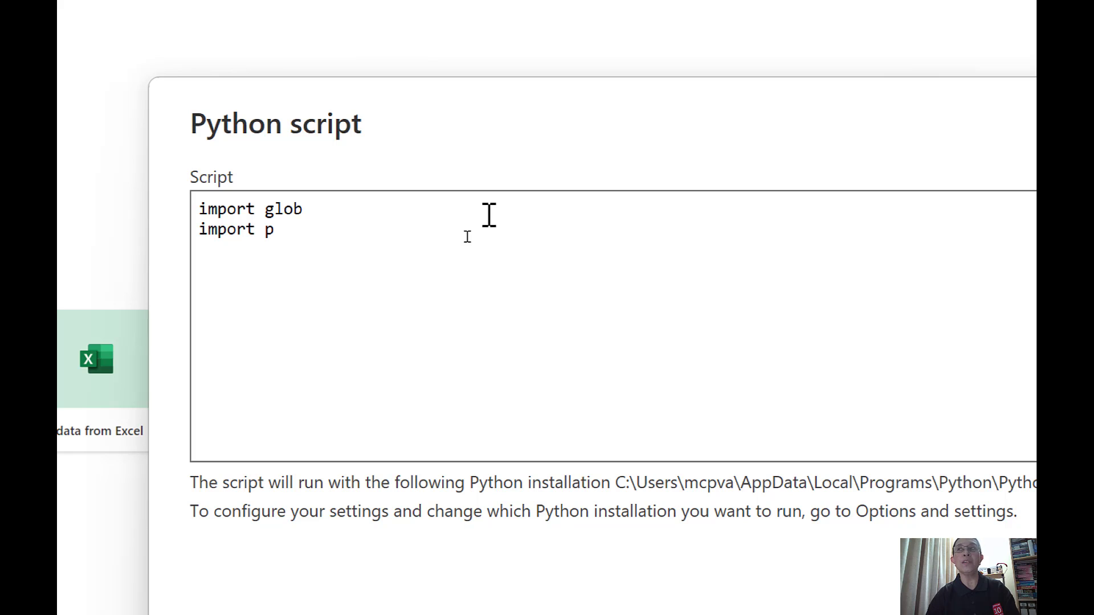
pyautogui.write('andas as')
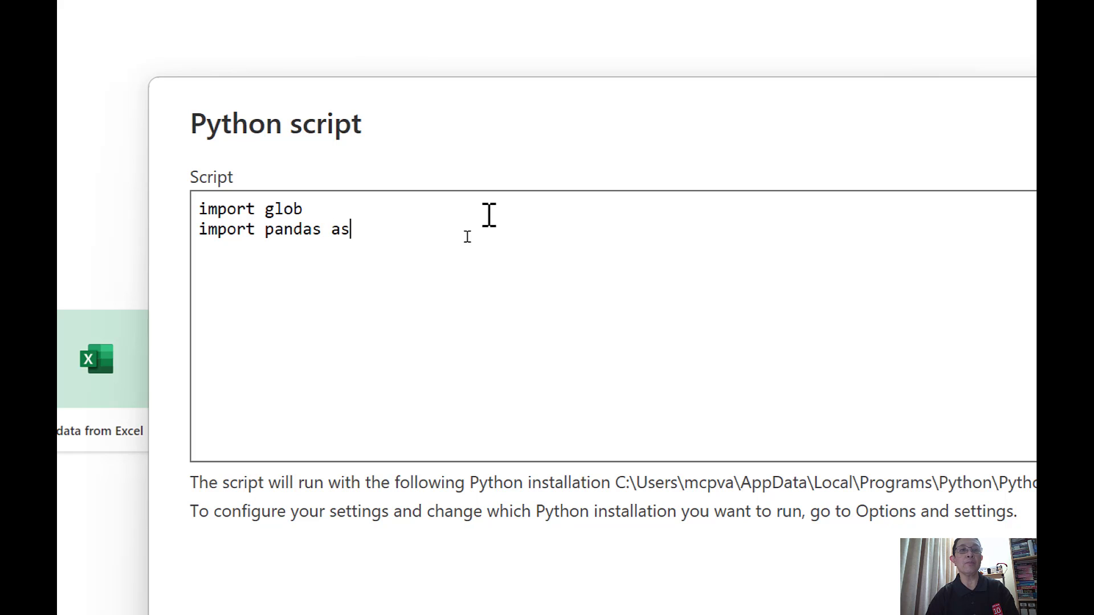
pyautogui.write(' pd')
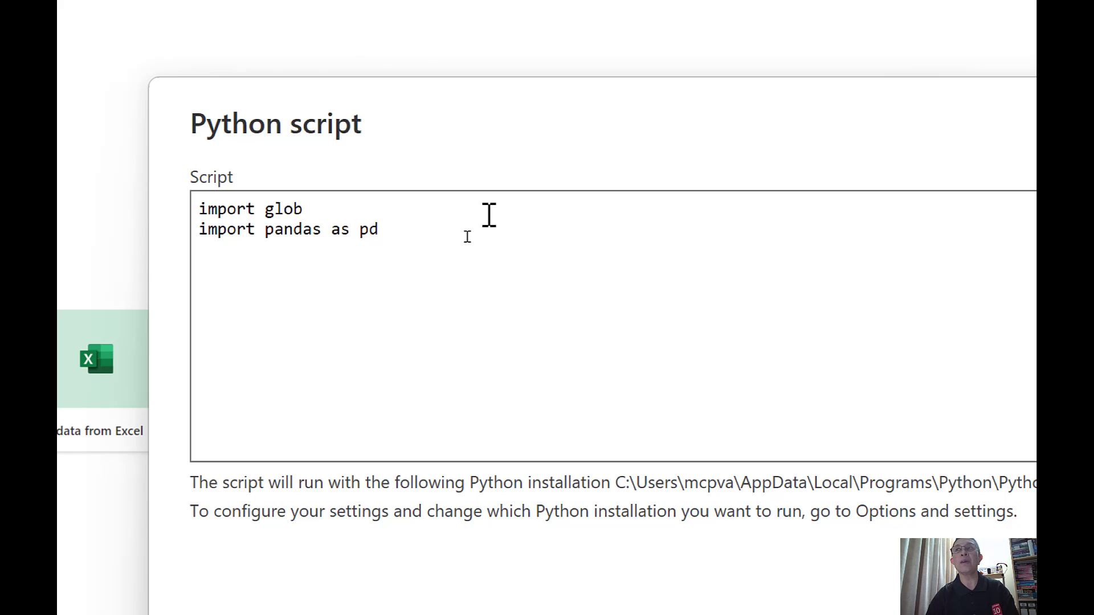
pyautogui.press('Return')
pyautogui.write('path ')
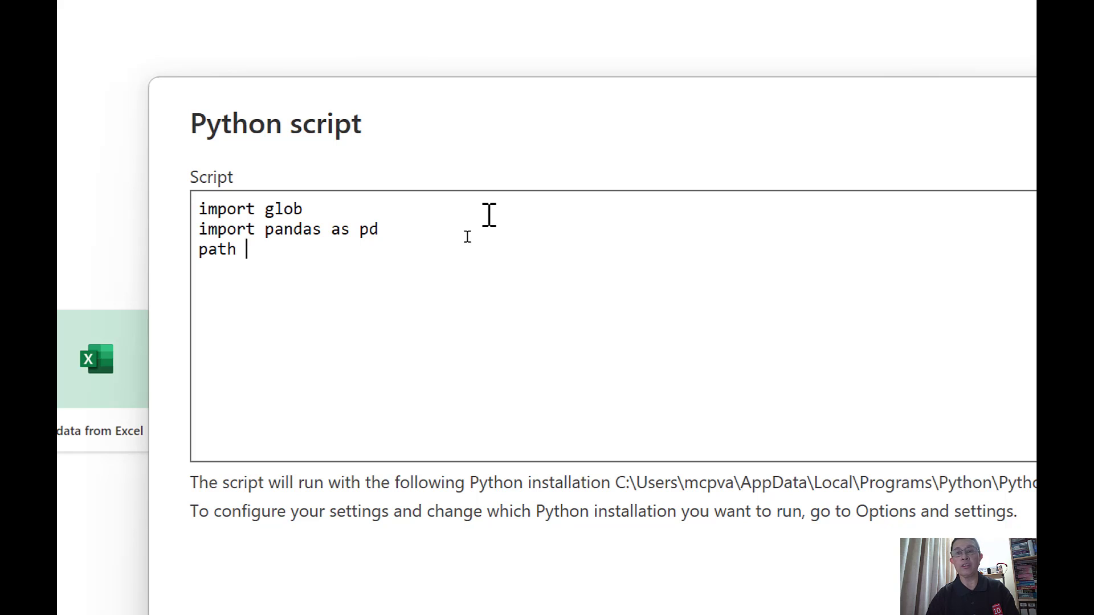
pyautogui.write('= ')
pyautogui.write('" c:/')
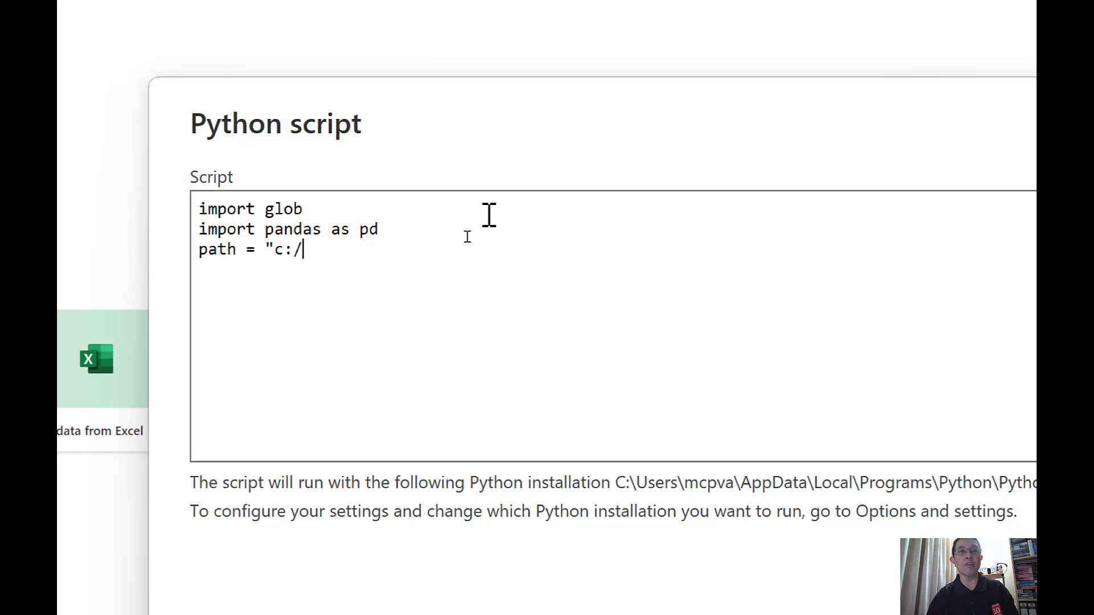
pyautogui.write('D')
pyautogui.press('BackSpace')
pyautogui.press('BackSpace')
pyautogui.press('BackSpace')
pyautogui.press('BackSpace')
pyautogui.write('C')
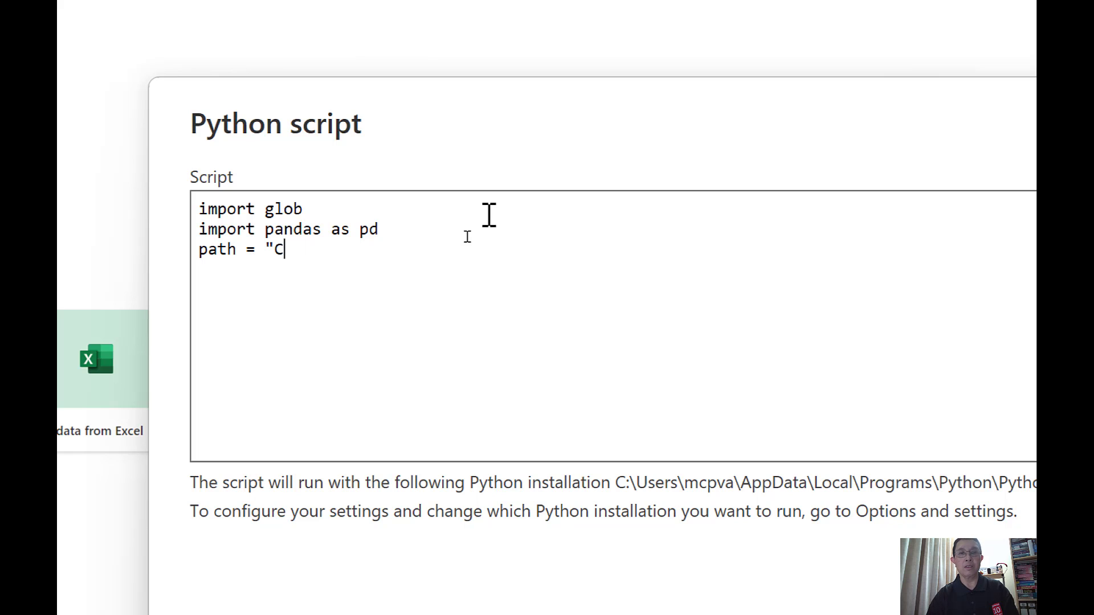
pyautogui.write(':/Dem')
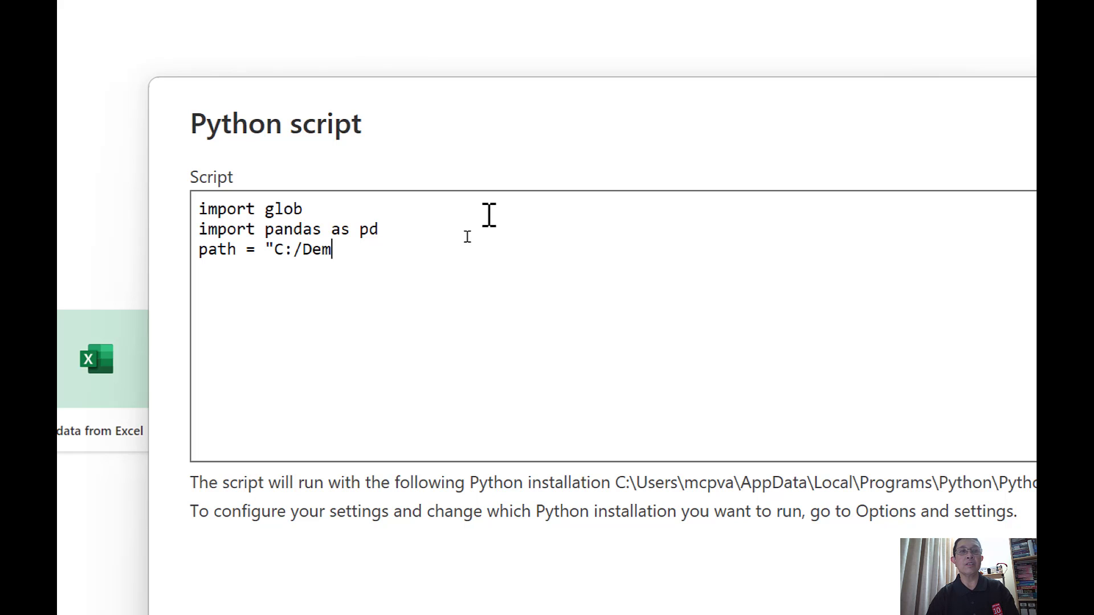
pyautogui.write('o/BanksD')
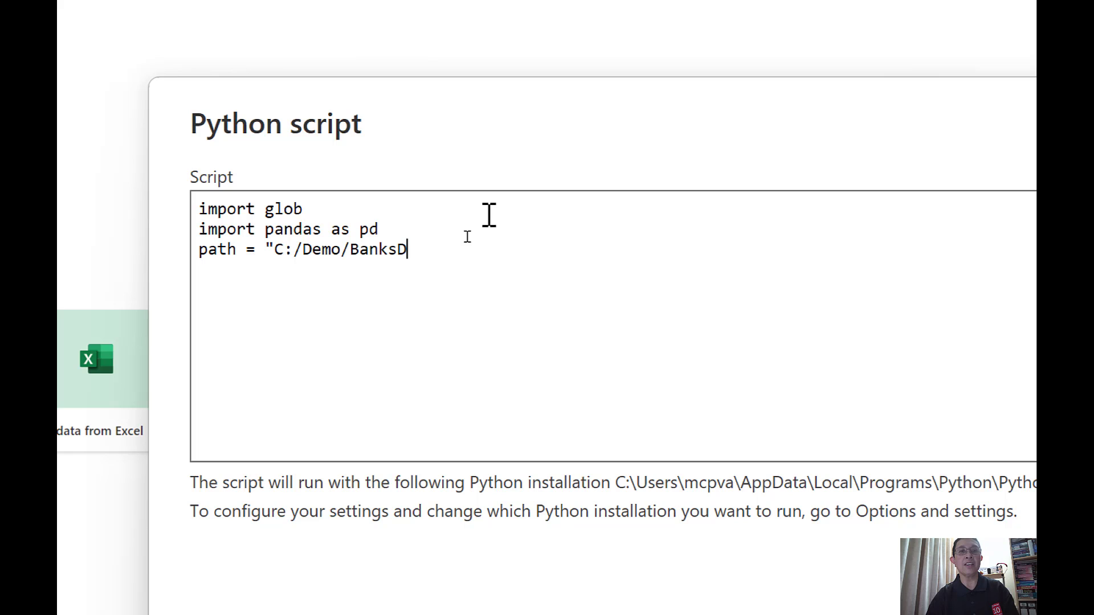
pyautogui.write('Ata')
pyautogui.press('BackSpace')
pyautogui.press('BackSpace')
pyautogui.press('BackSpace')
pyautogui.write('ata')
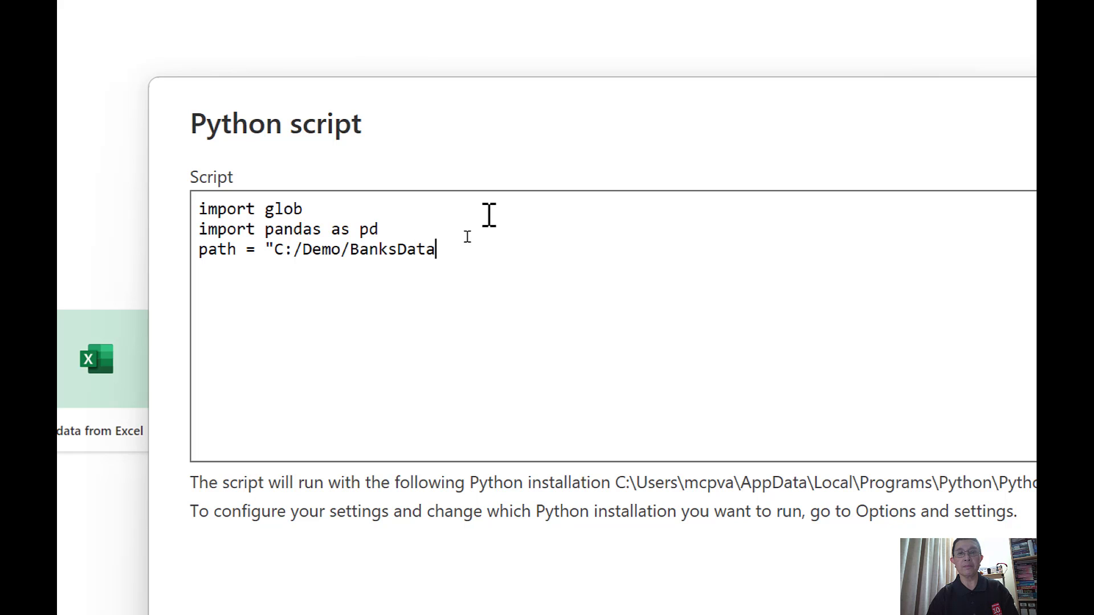
pyautogui.write('"')
pyautogui.press('Return')
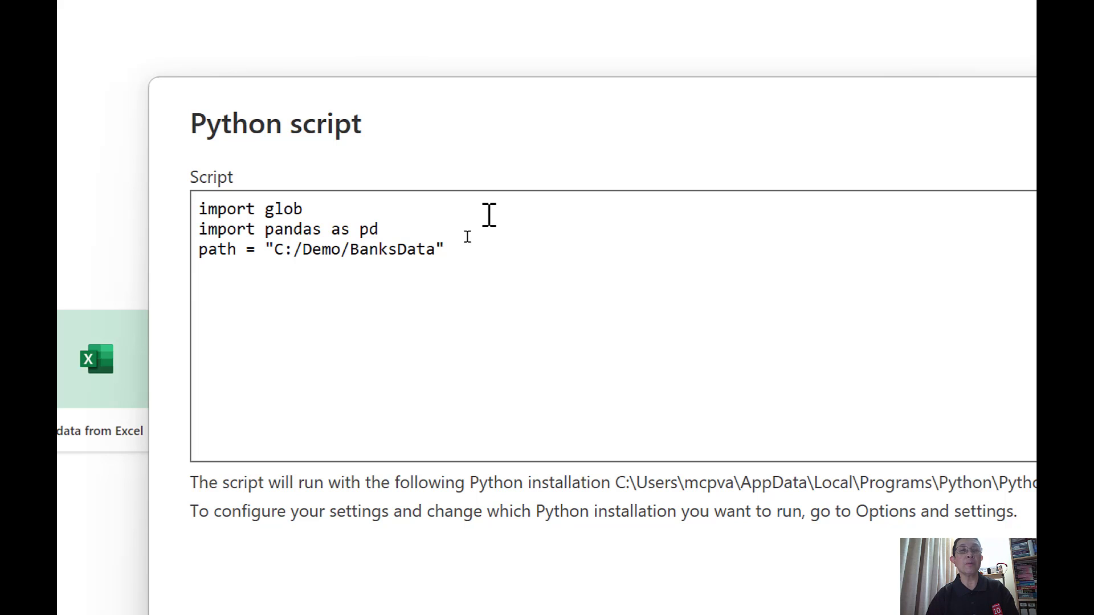
pyautogui.press('Return')
pyautogui.press('Return')
pyautogui.write('fil')
pyautogui.write('elist ')
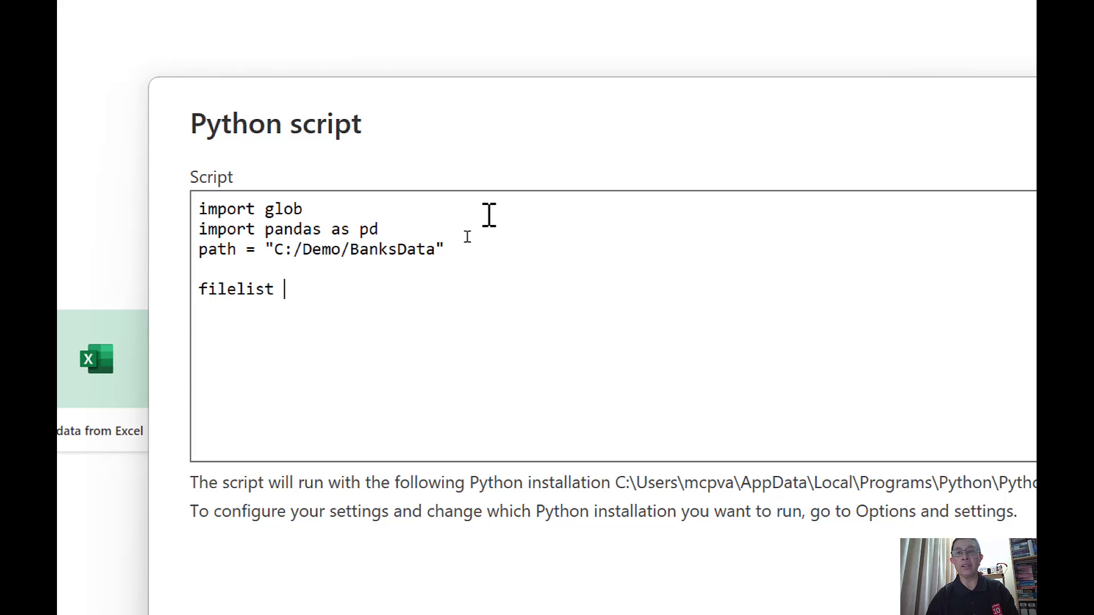
pyautogui.write('= ')
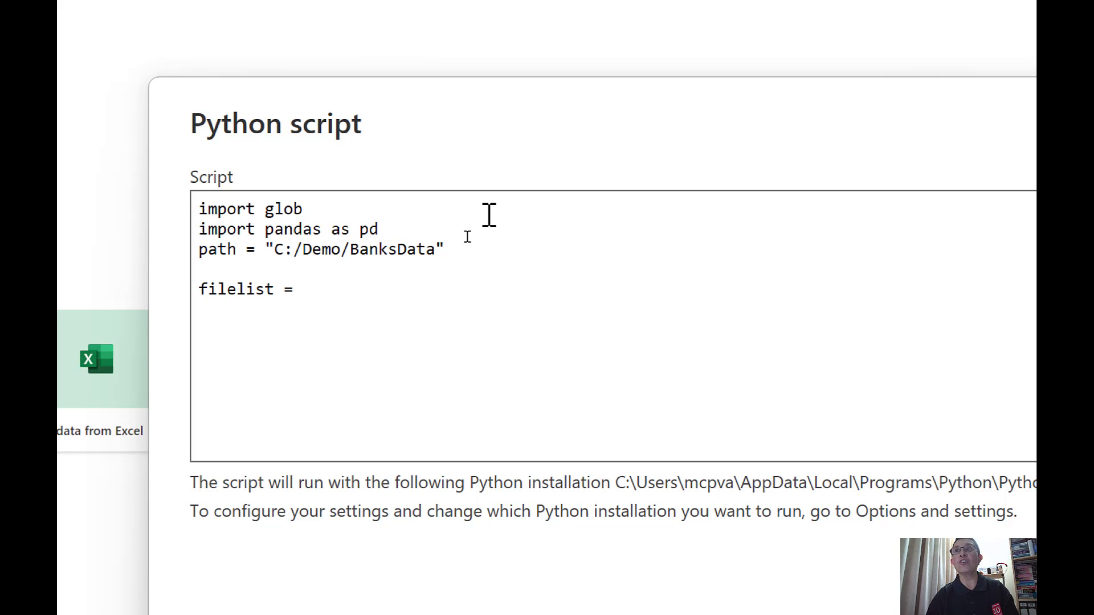
pyautogui.write('glob')
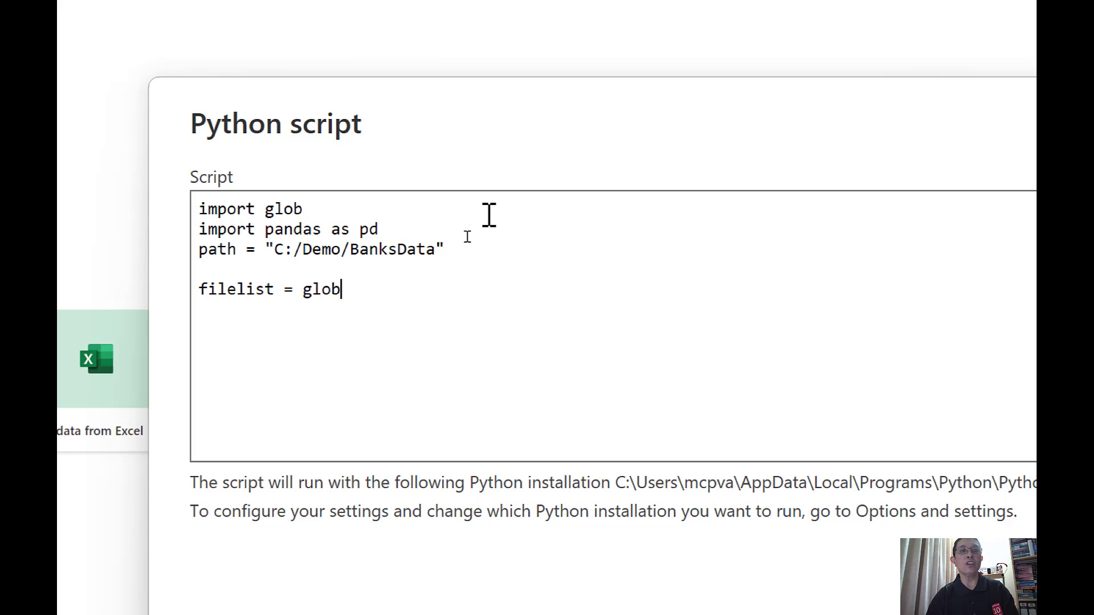
pyautogui.write('.glob')
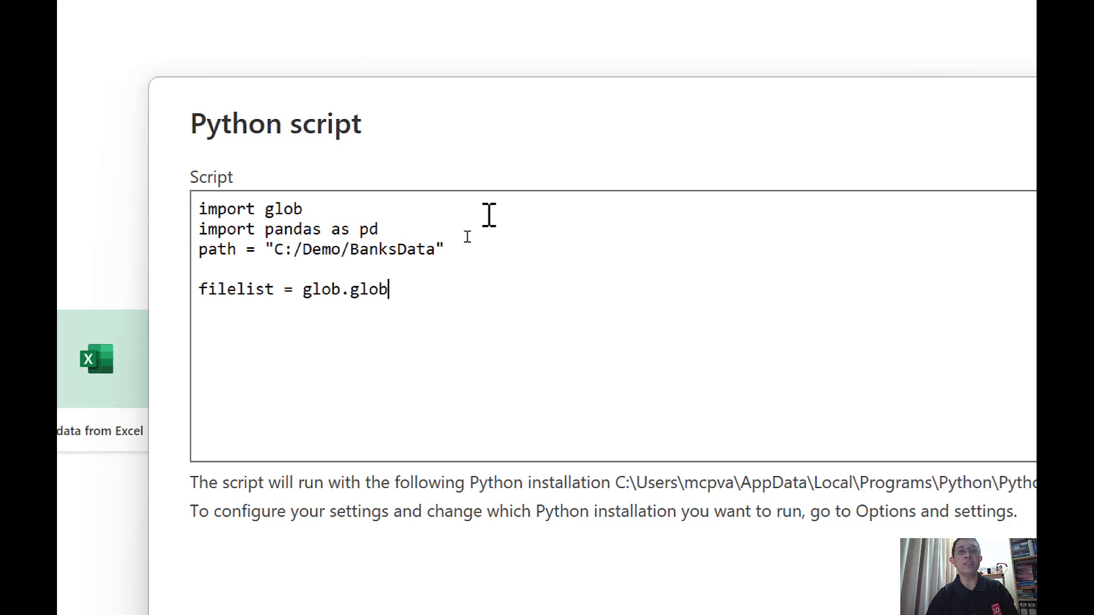
pyautogui.write('(')
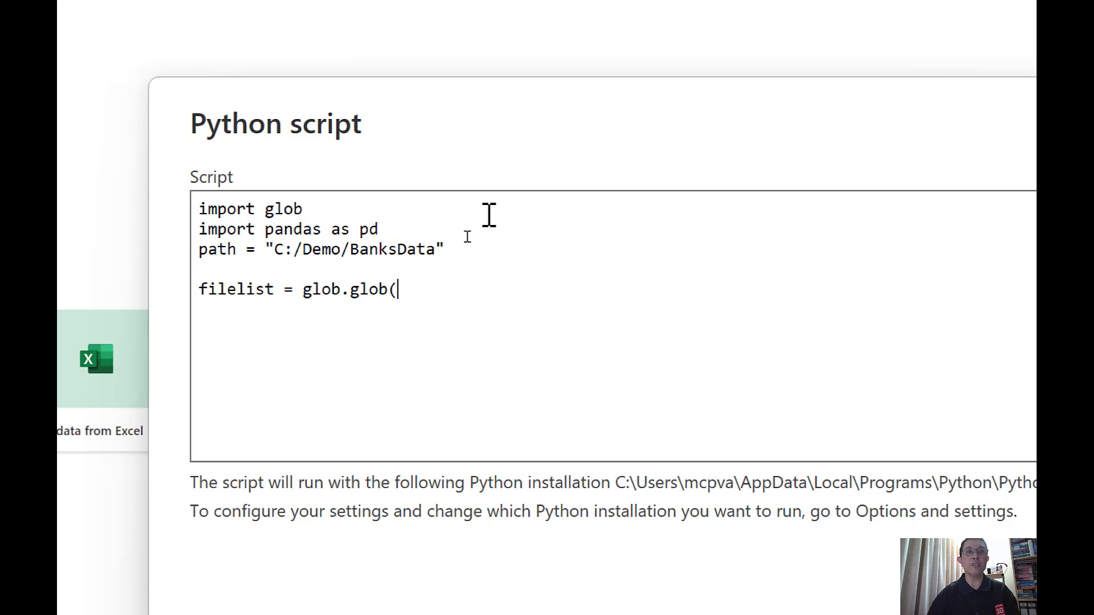
pyautogui.write('pat')
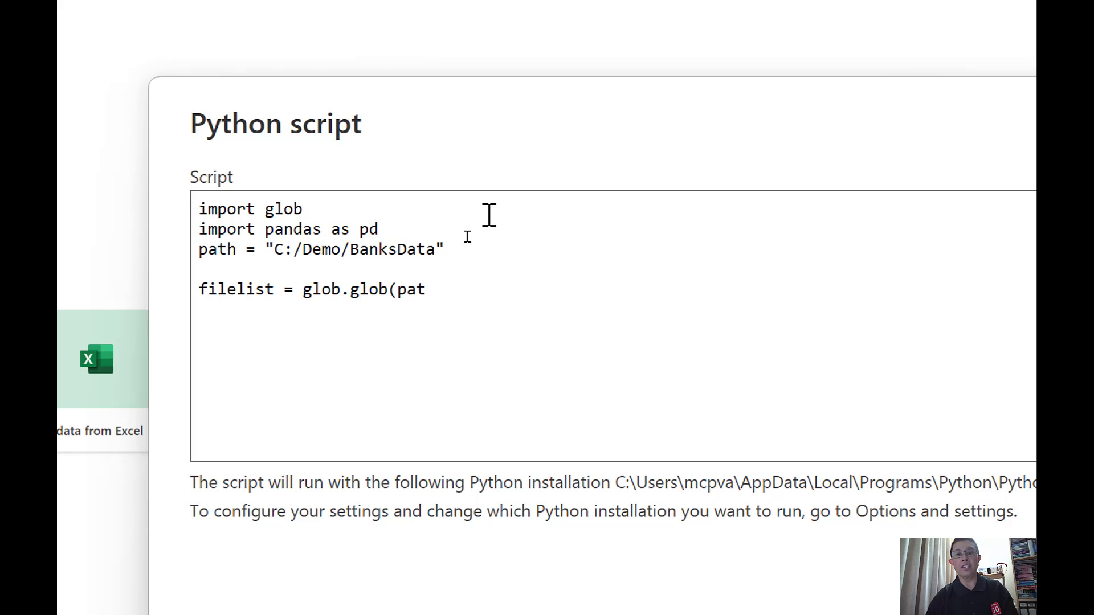
pyautogui.write("h + '")
pyautogui.write('/*')
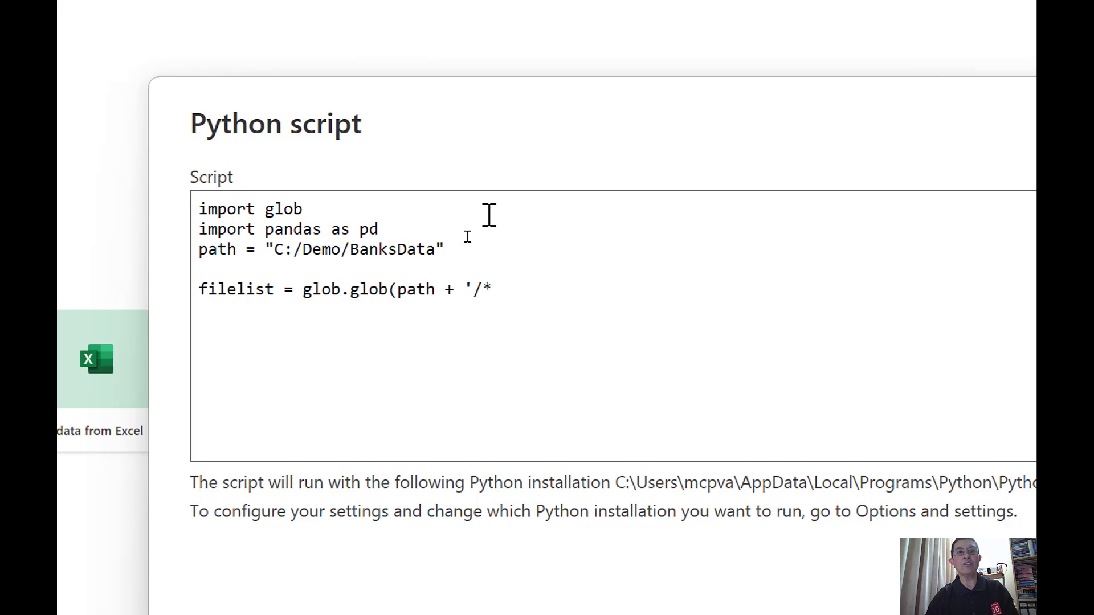
pyautogui.write('.x')
pyautogui.write('lsx')
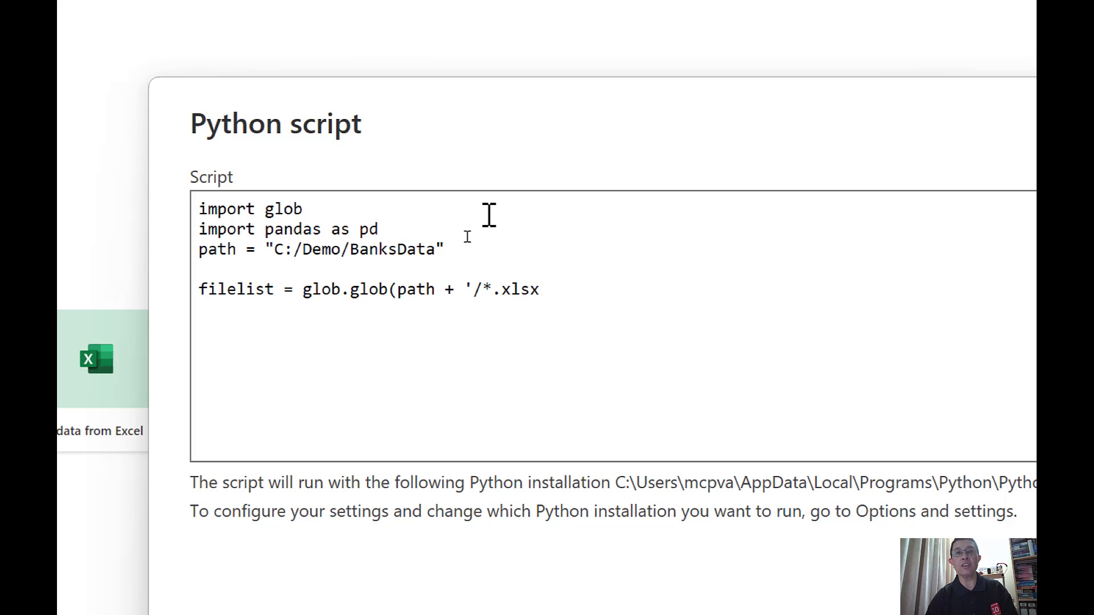
pyautogui.write('"')
pyautogui.write(')')
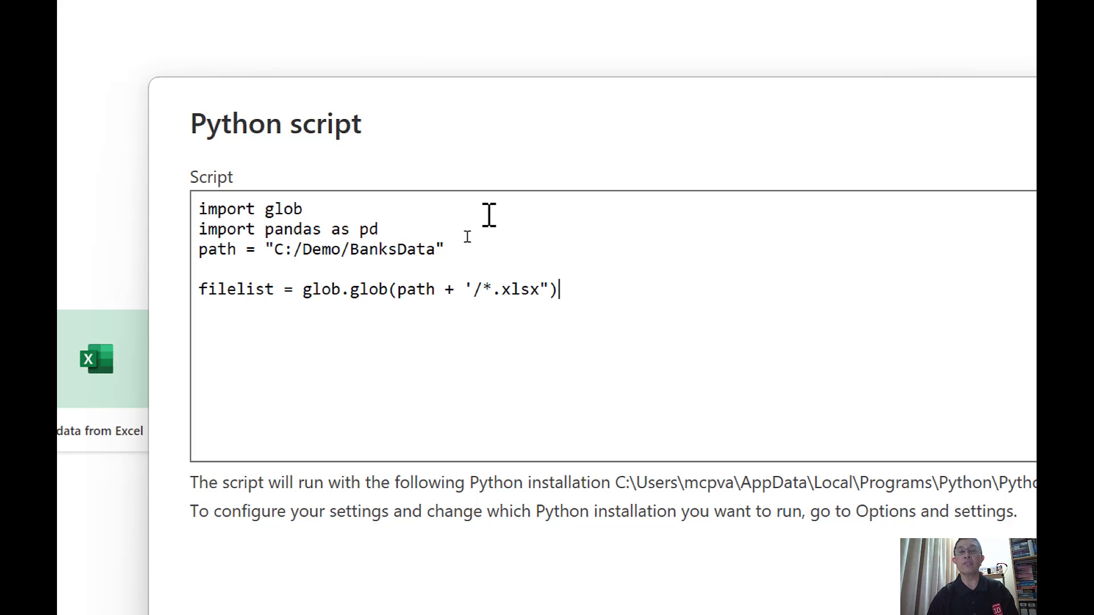
# Write filelist = glob.glob(path + "/*.xlsx") with corrected quotes, ending the line
pyautogui.press('Left')
pyautogui.press('Left')
pyautogui.press('Left')
pyautogui.press('BackSpace')
pyautogui.write('"')
pyautogui.press('Right')
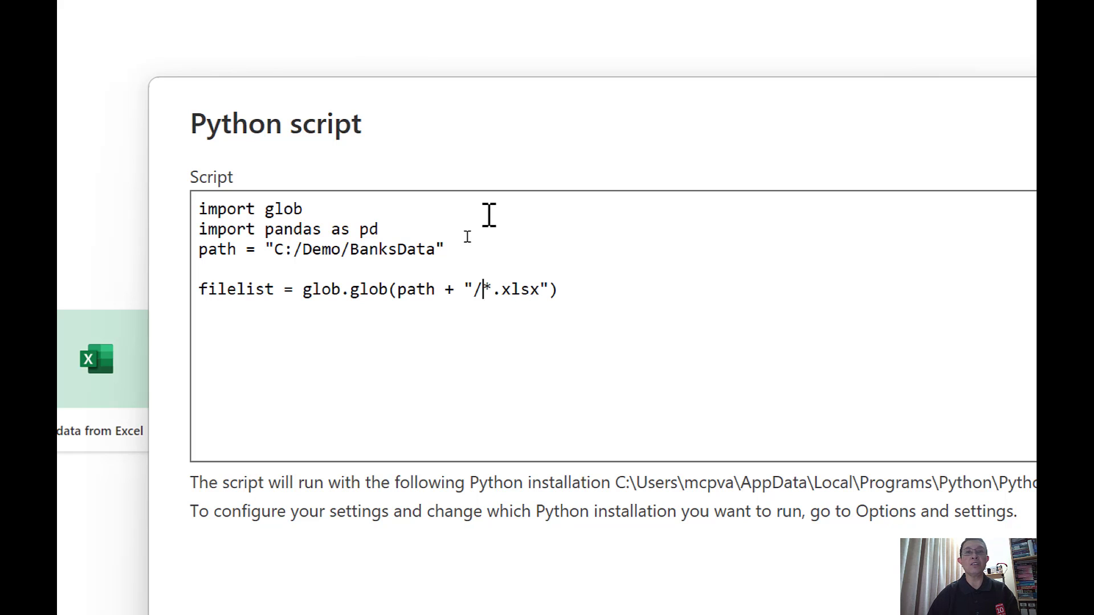
pyautogui.press('Right')
pyautogui.press('Right')
pyautogui.press('Right')
pyautogui.press('Right')
pyautogui.press('Right')
pyautogui.press('Right')
pyautogui.press('Right')
pyautogui.press('Right')
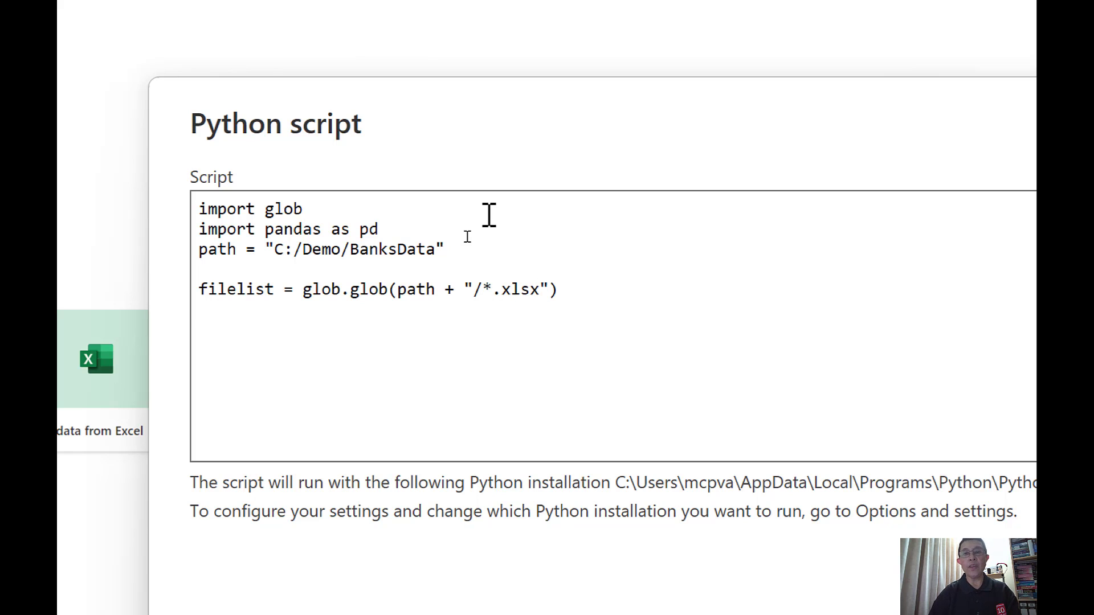
pyautogui.press('Return')
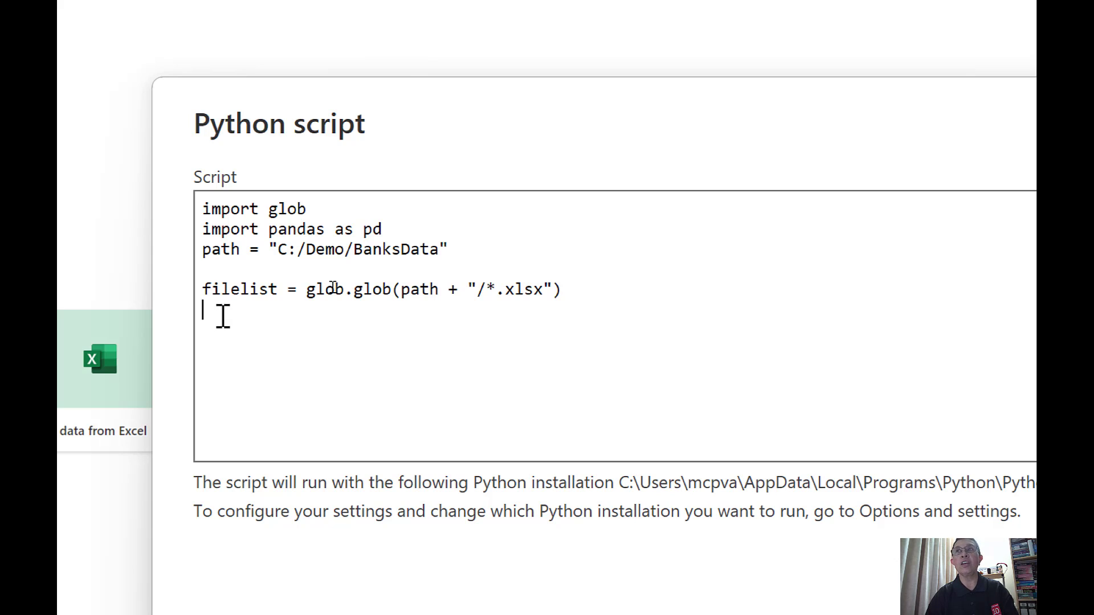
pyautogui.write('excel')
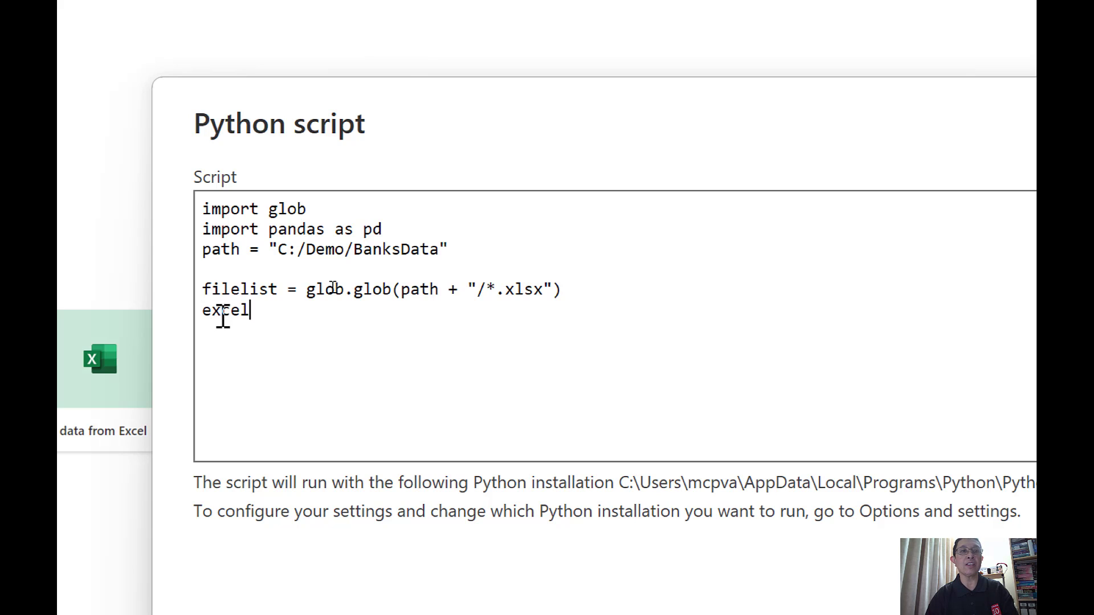
pyautogui.write('list = ')
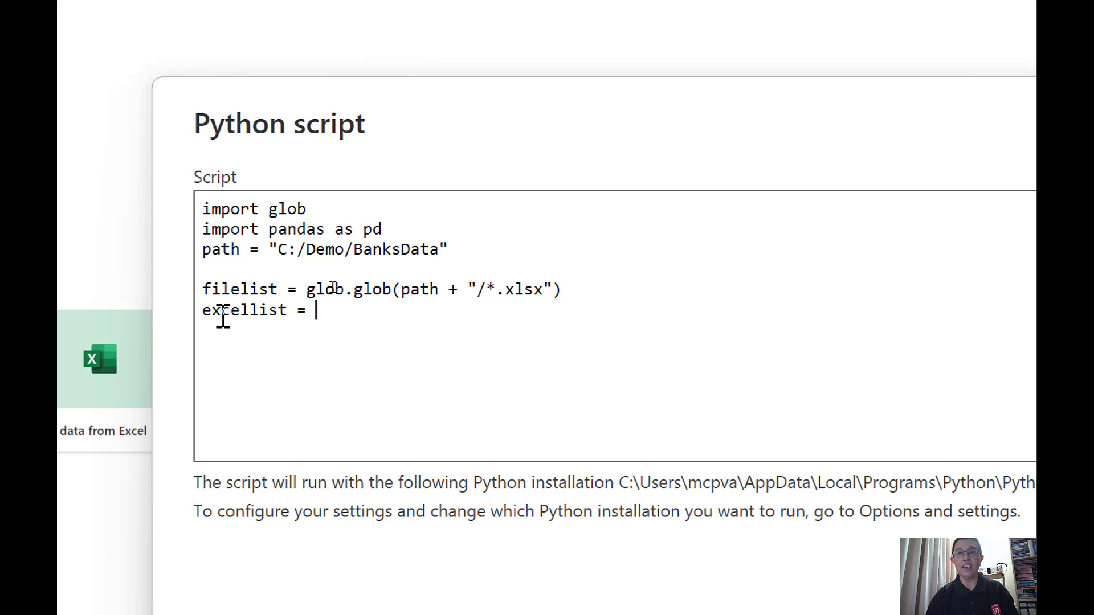
pyautogui.write('[]')
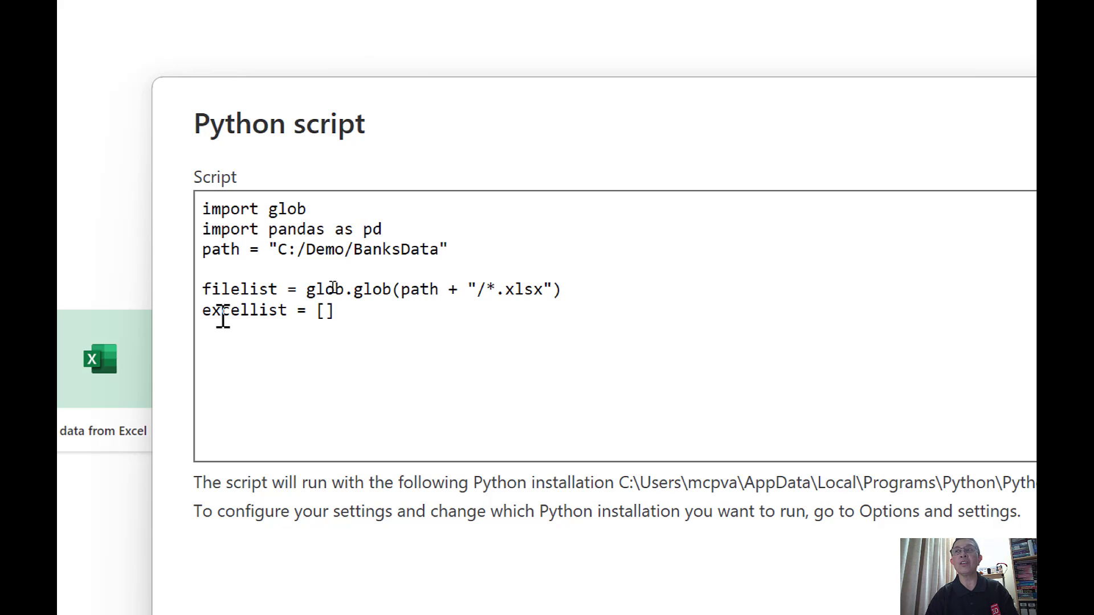
# Define excellist = [] below the filelist line followed by a blank line
pyautogui.press('Return')
pyautogui.press('Return')
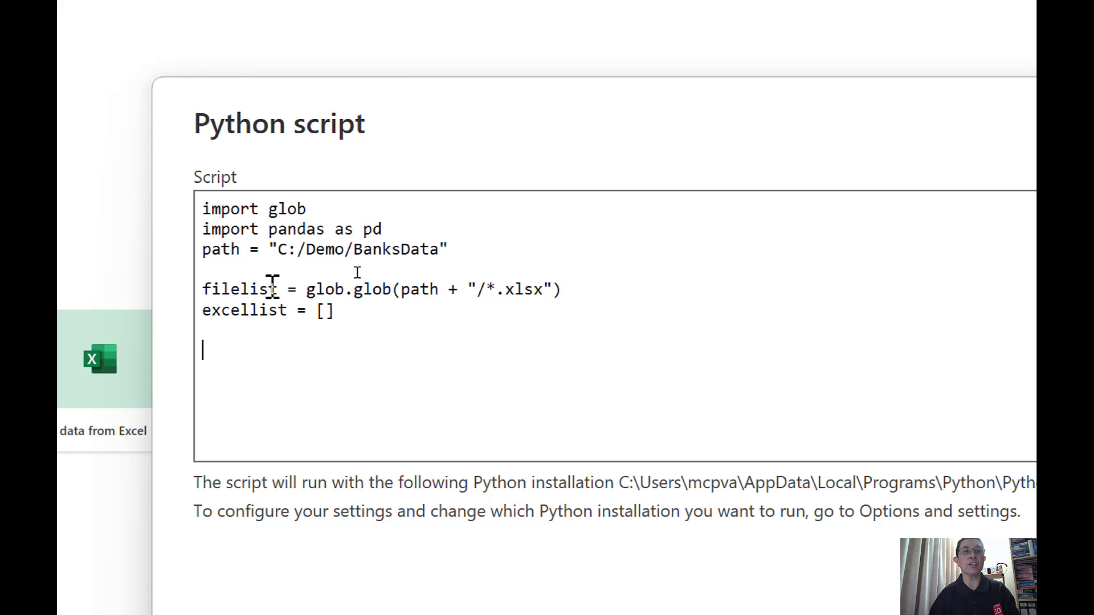
# Write a for loop appending pd.read_excel(file) to excellist for each file in filelist
pyautogui.click(249, 348)
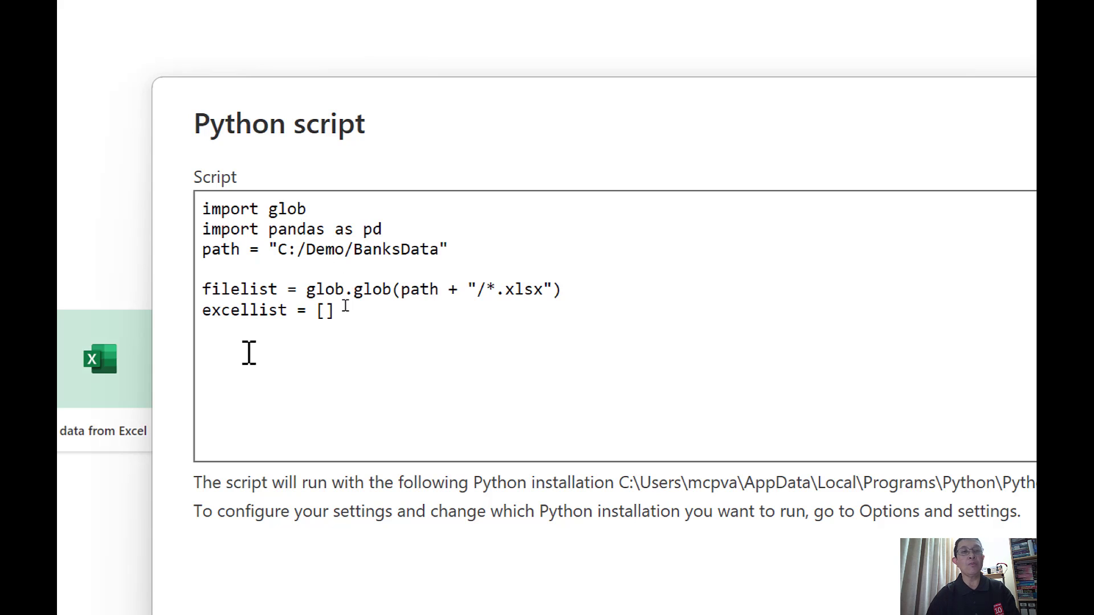
pyautogui.write('f')
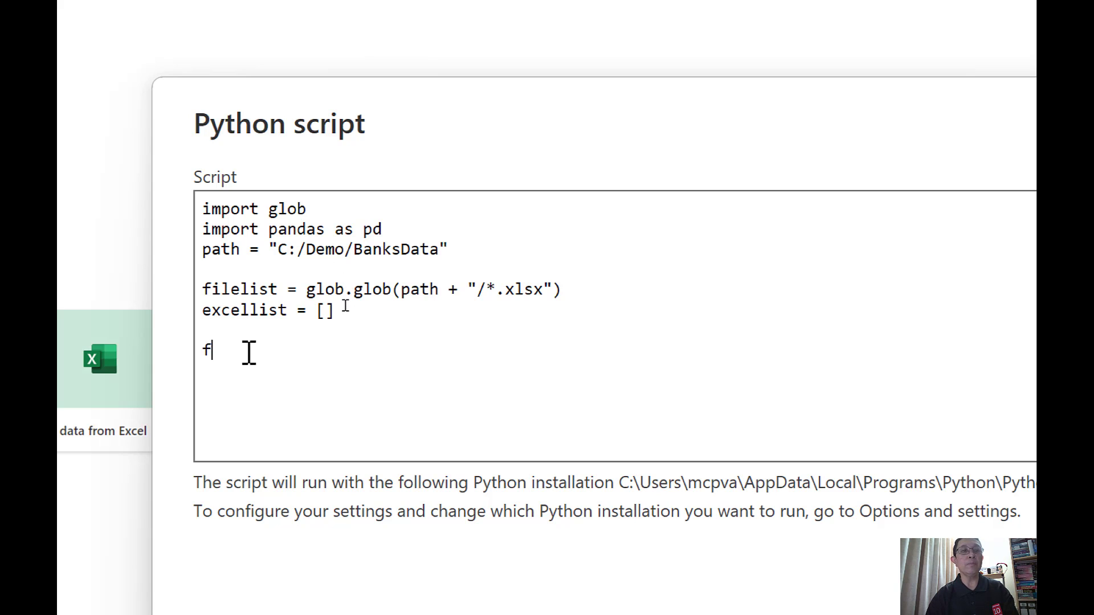
pyautogui.write('or file in ')
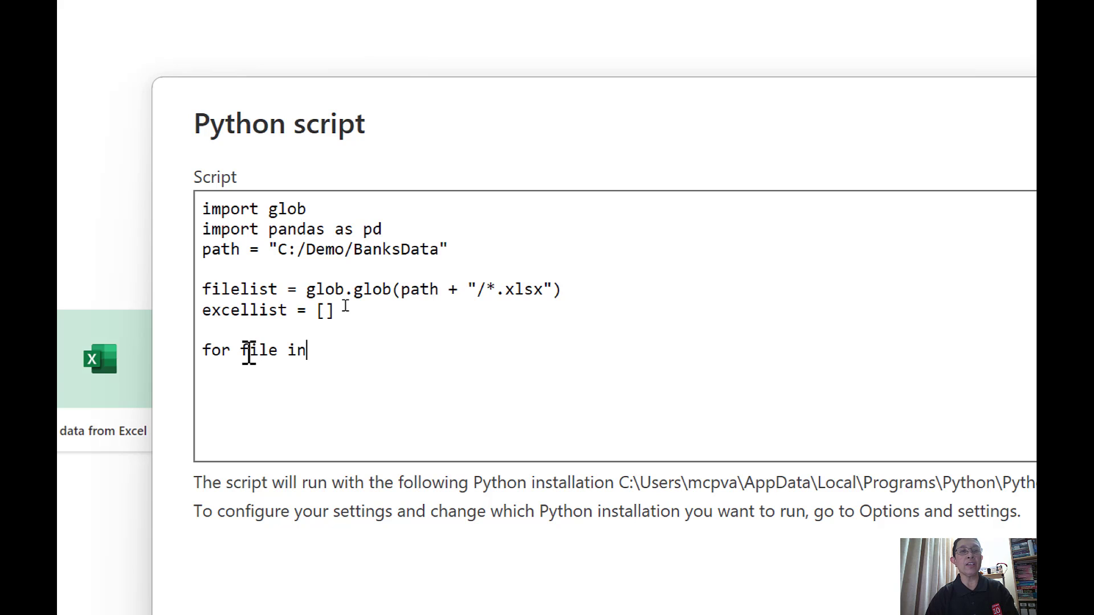
pyautogui.write('filelist')
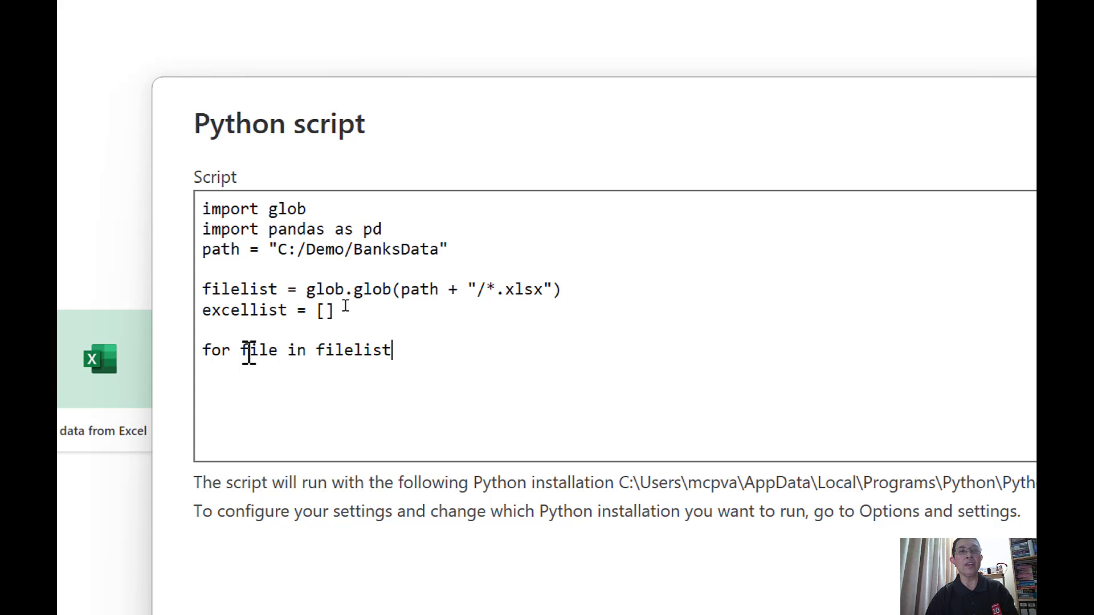
pyautogui.write(': ')
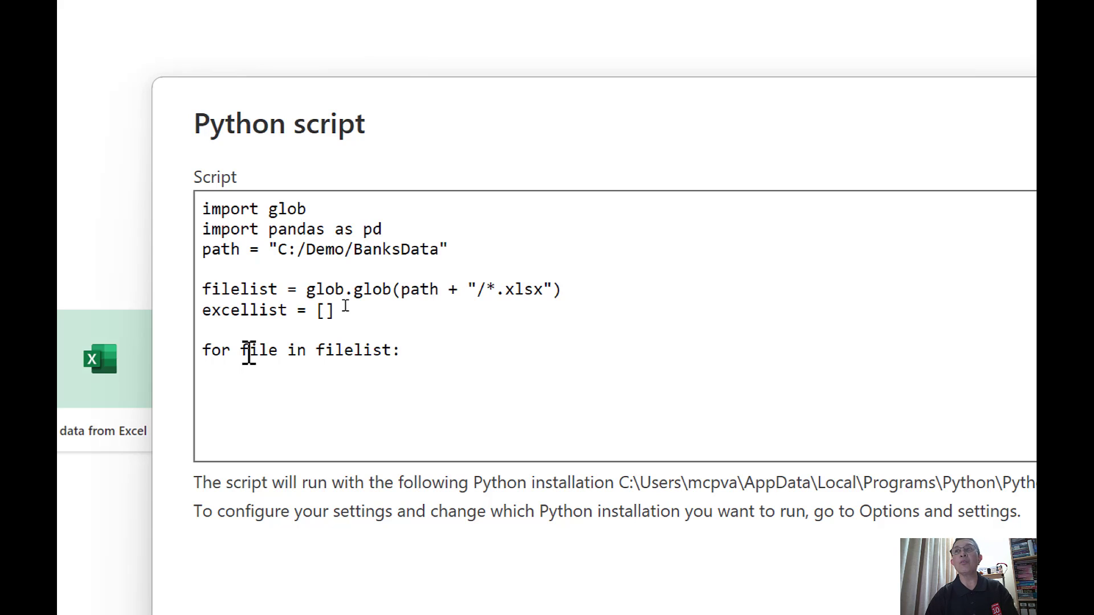
pyautogui.write('    exce')
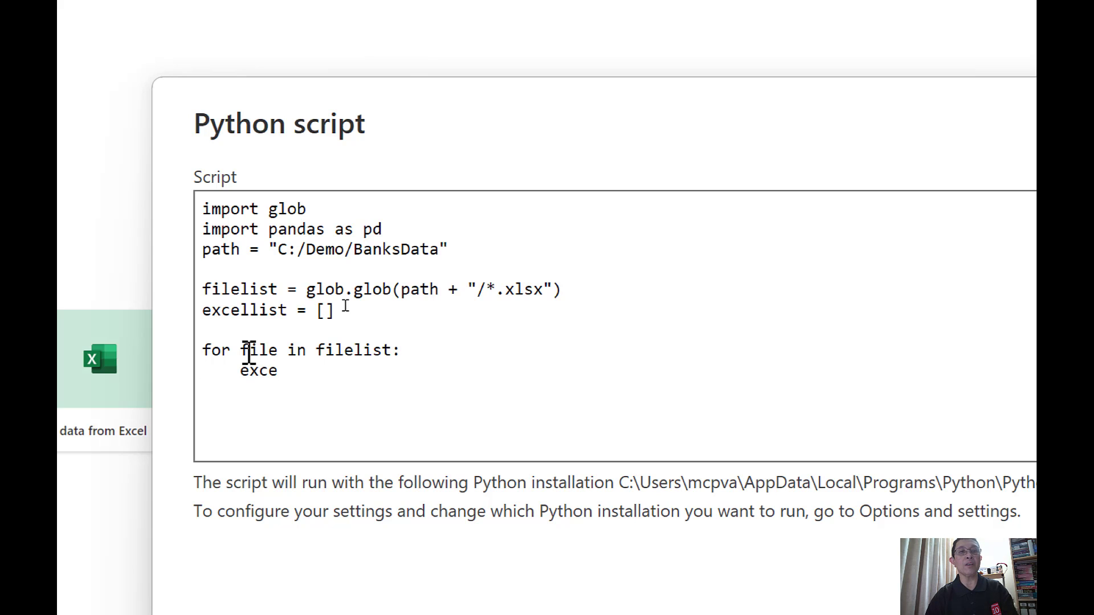
pyautogui.write('llist.')
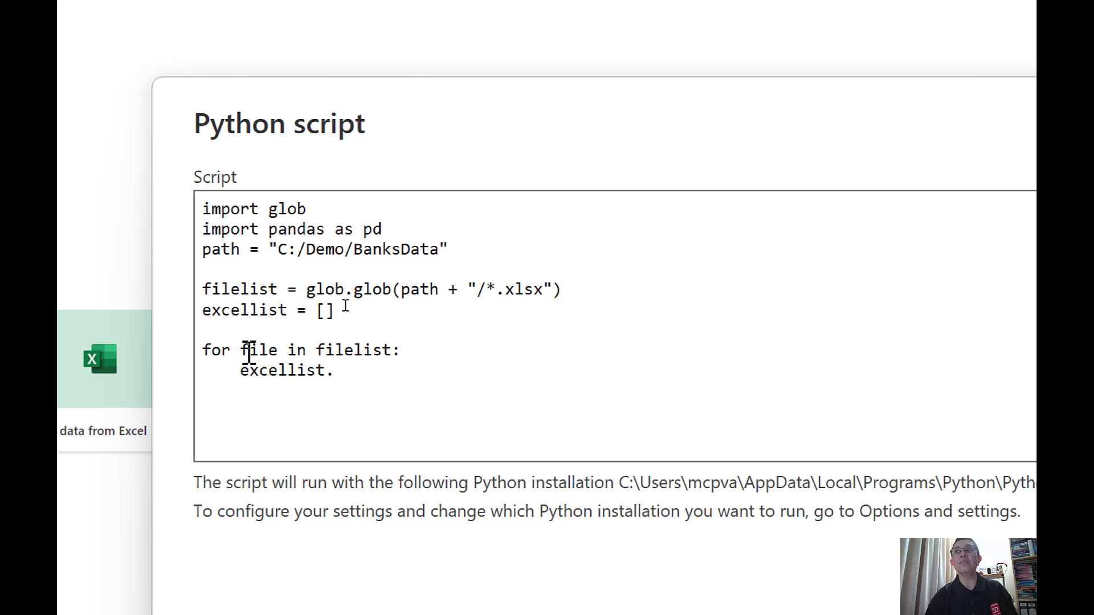
pyautogui.write('appen')
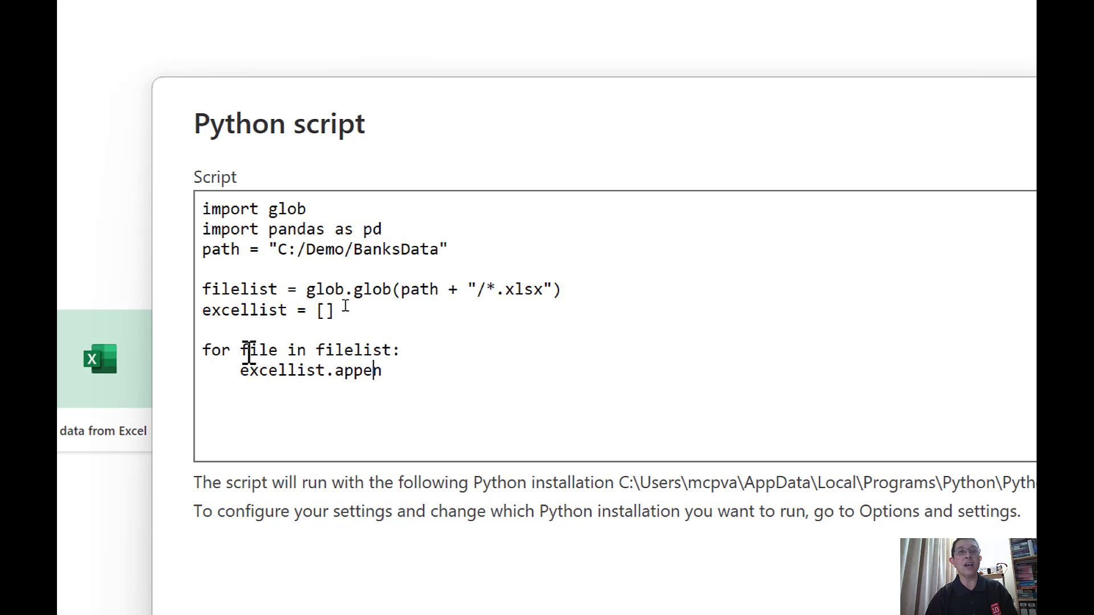
pyautogui.write('d(p')
pyautogui.write('d.rea')
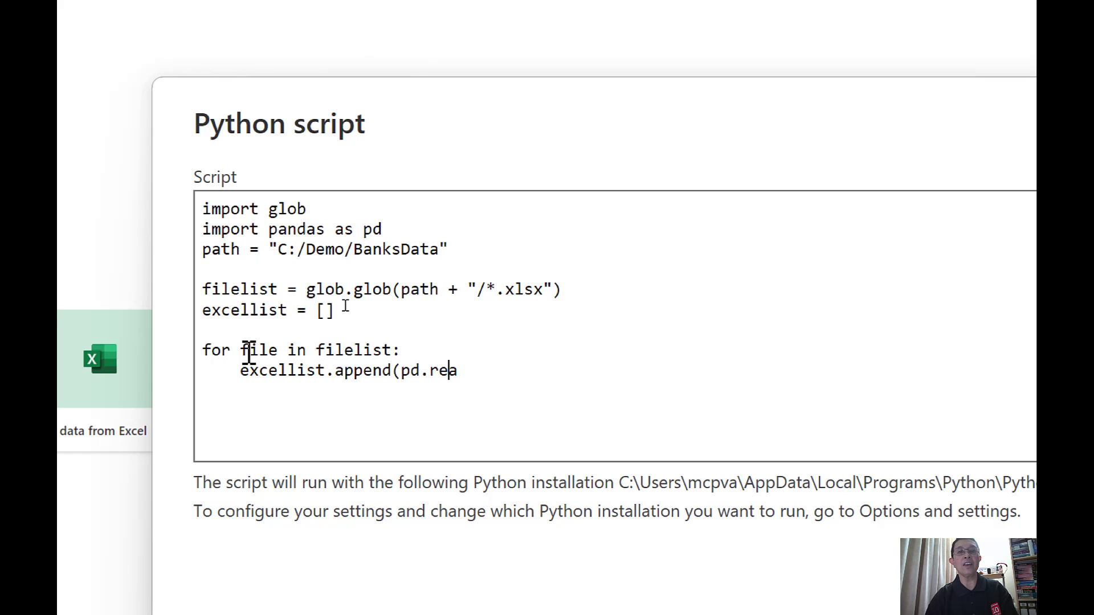
pyautogui.write('d_ex')
pyautogui.write('cel(')
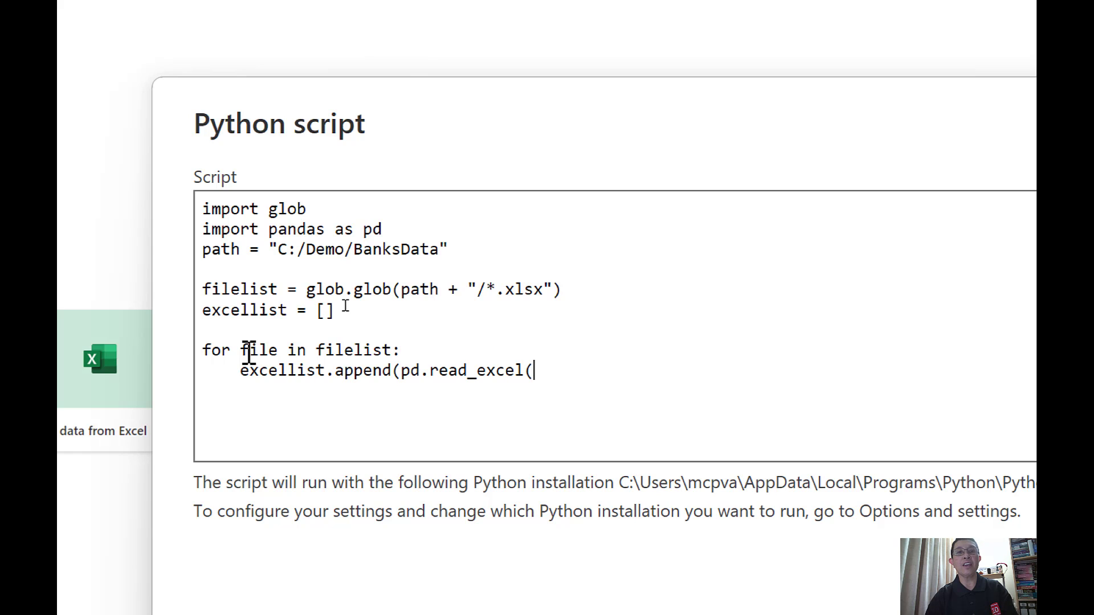
pyautogui.write('file))')
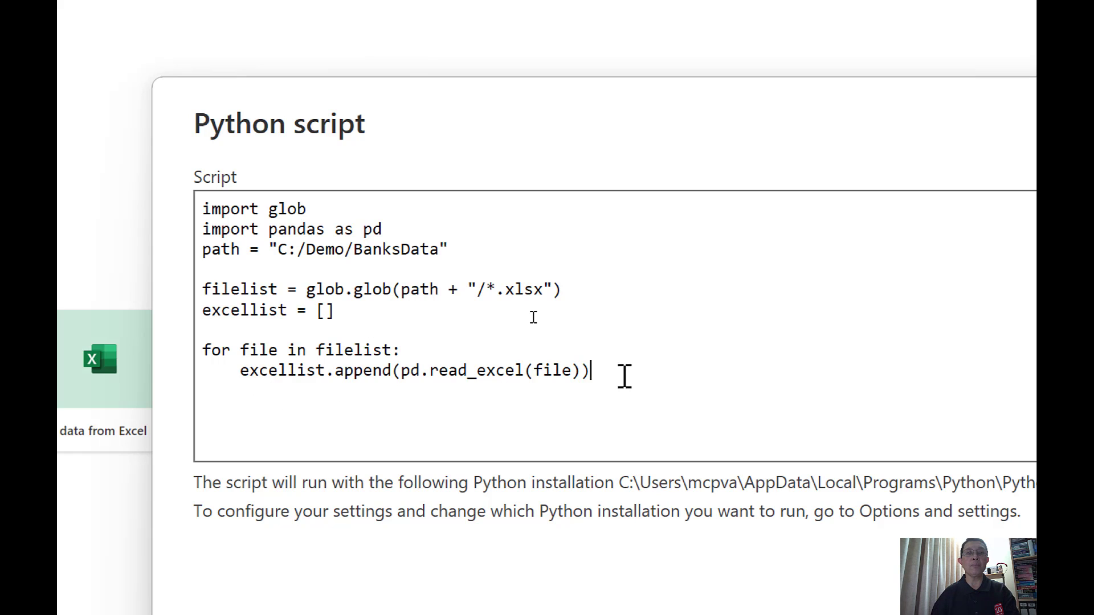
pyautogui.press('Return')
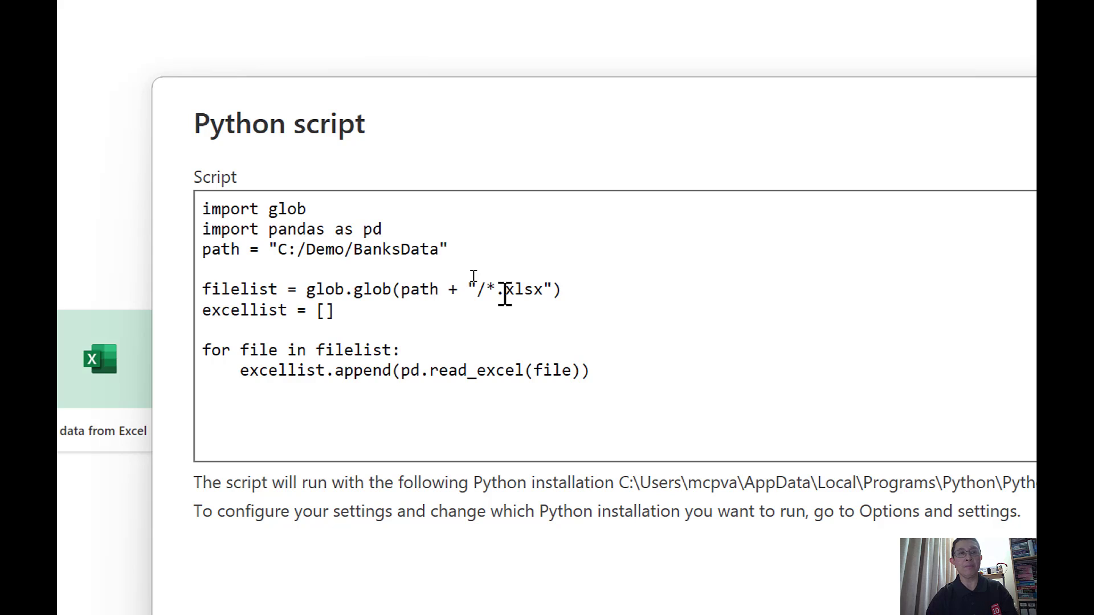
pyautogui.write('ba')
pyautogui.write('nks')
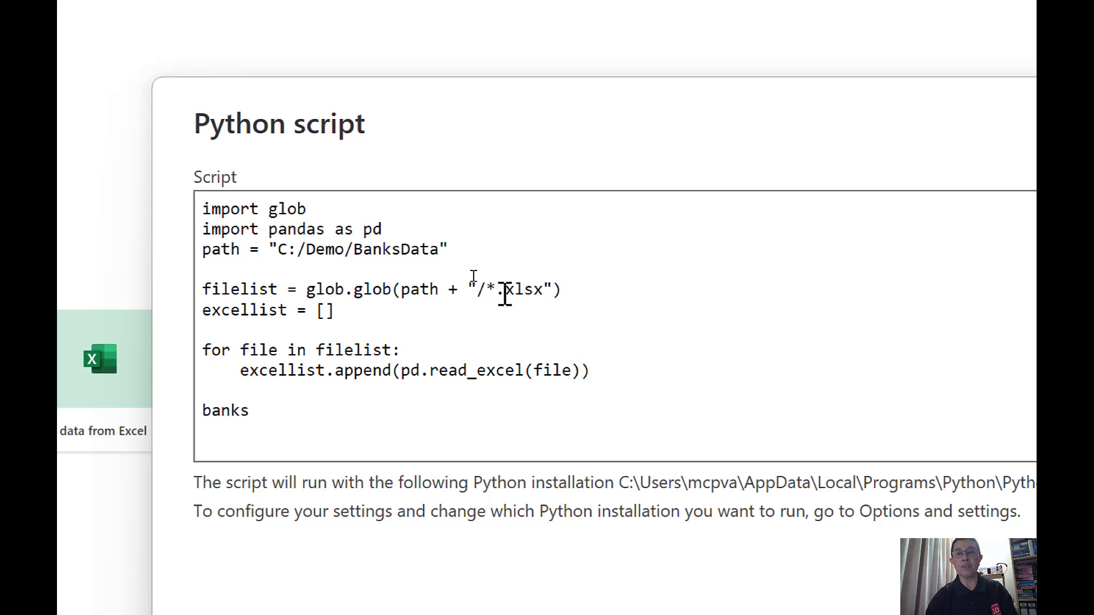
pyautogui.write(' =')
pyautogui.write(' p')
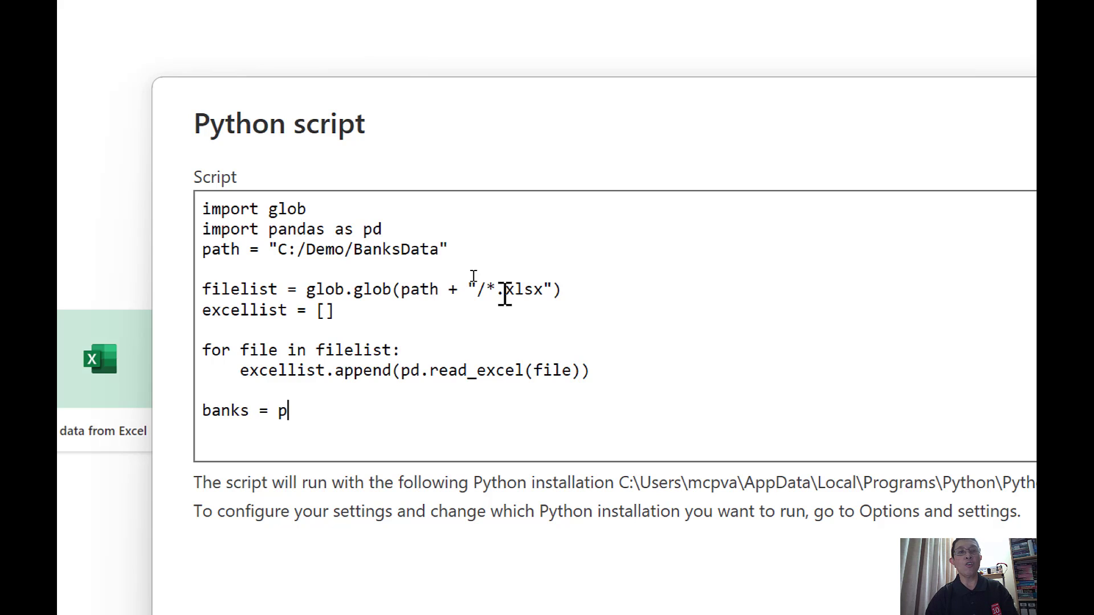
pyautogui.write('d.c')
pyautogui.write('oncat')
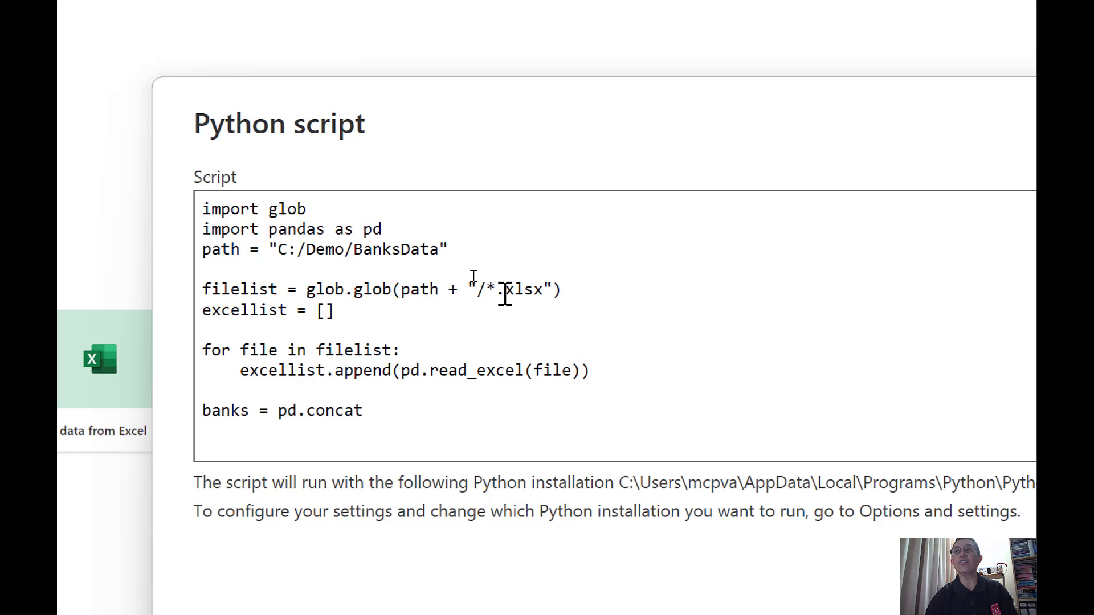
pyautogui.write('(')
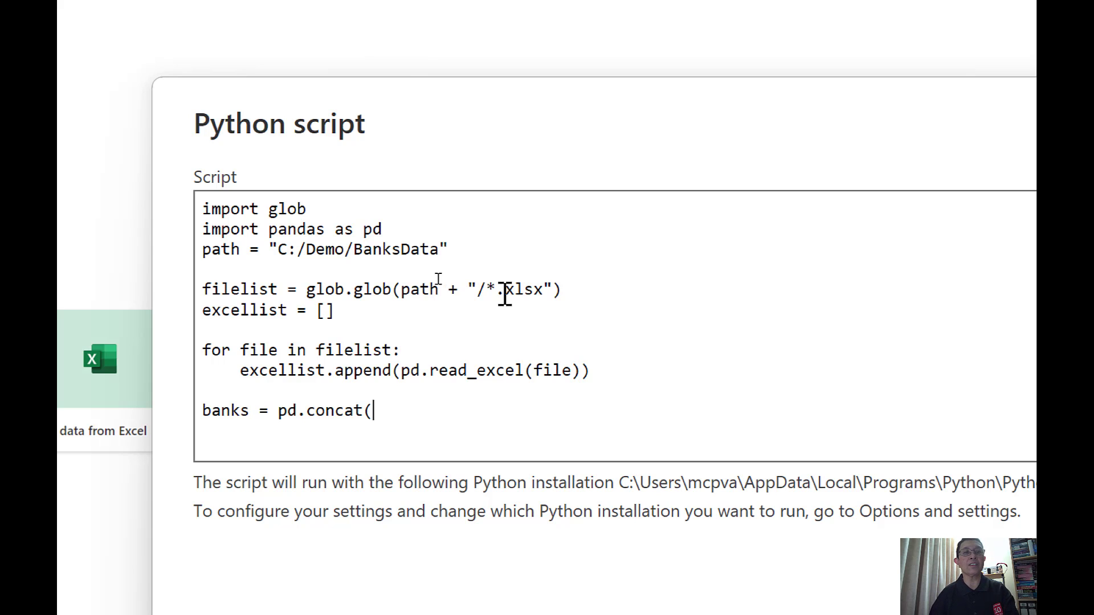
pyautogui.write('e')
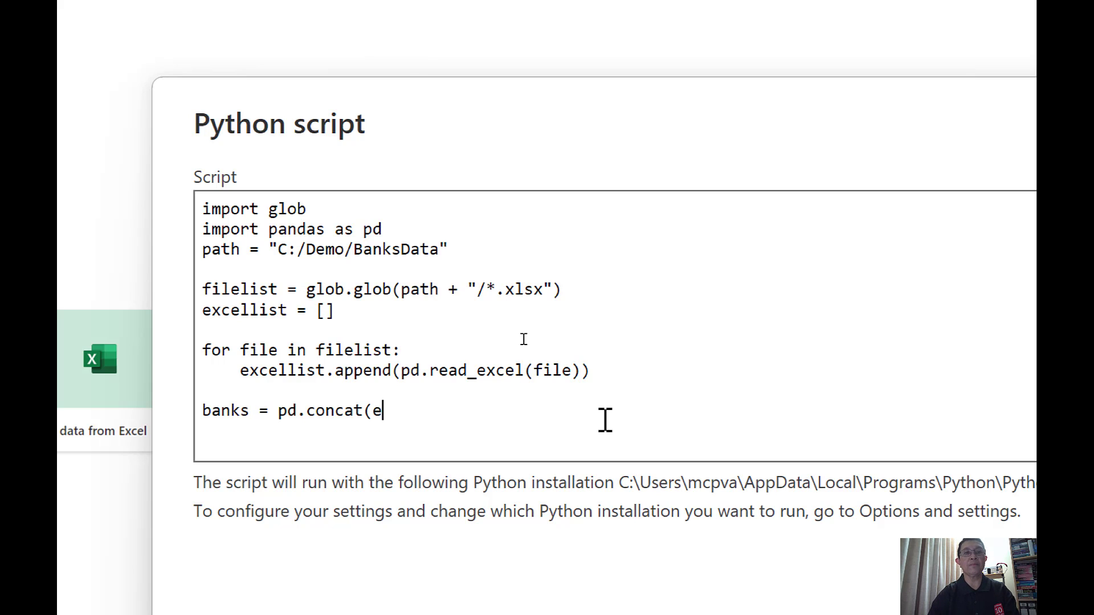
pyautogui.write('xcelli')
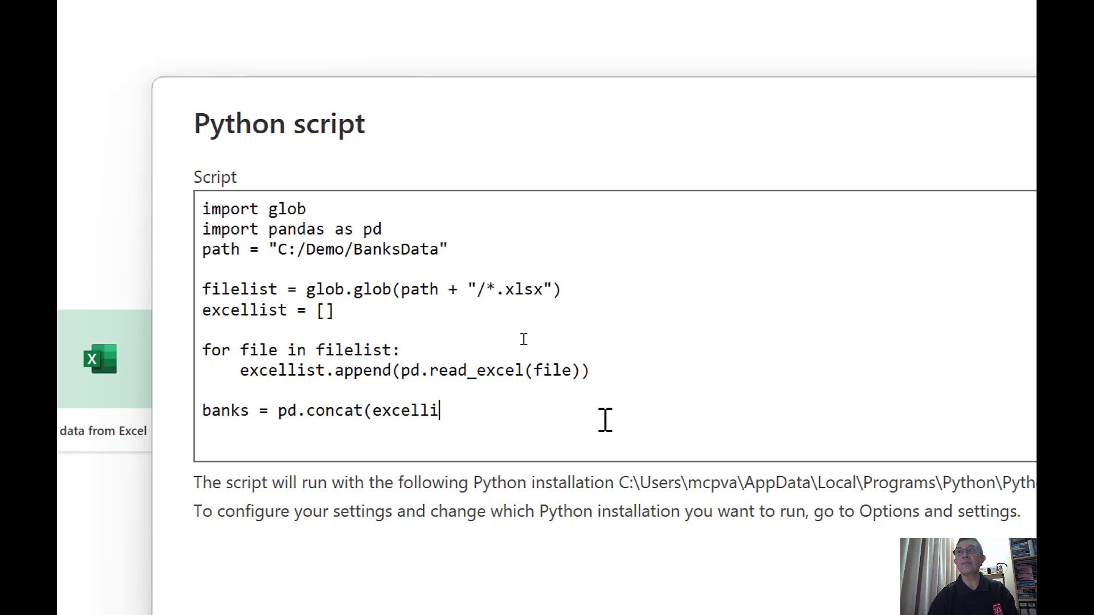
pyautogui.write('st, ig')
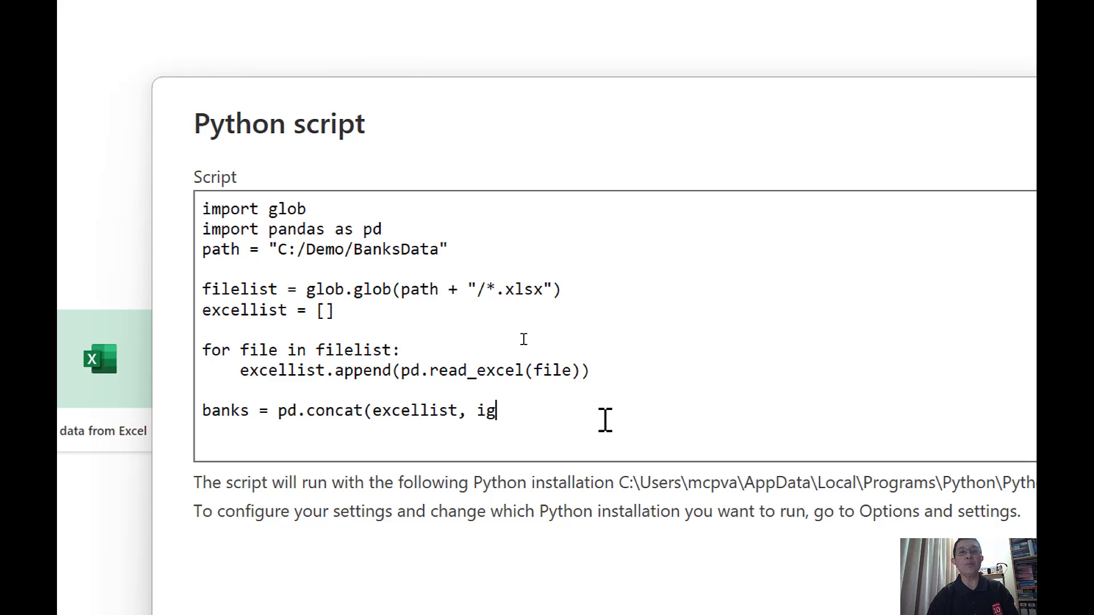
pyautogui.write('nore_')
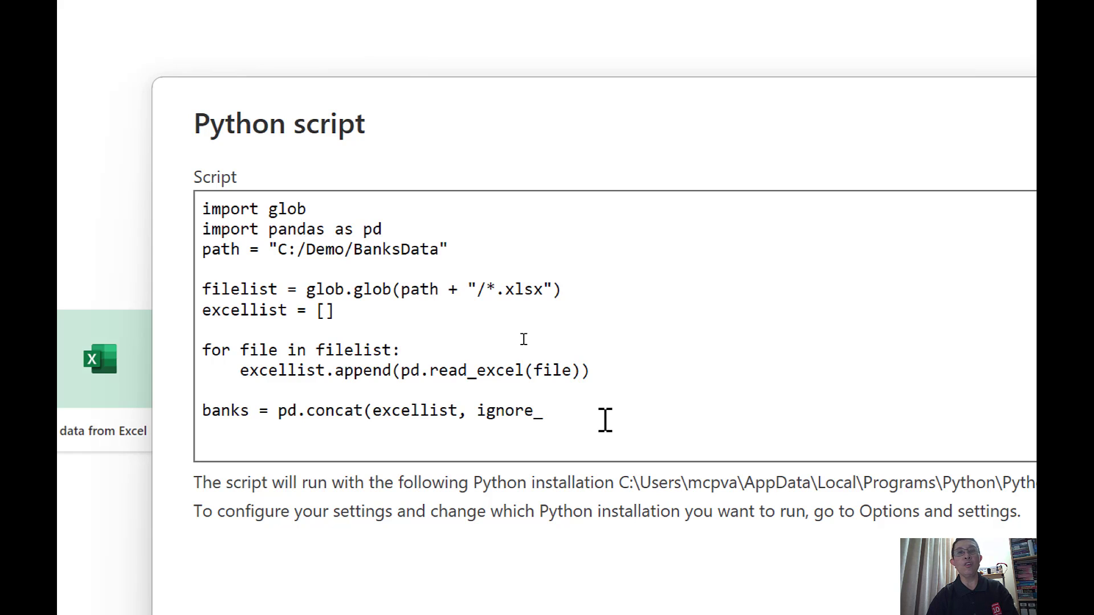
pyautogui.write('index =')
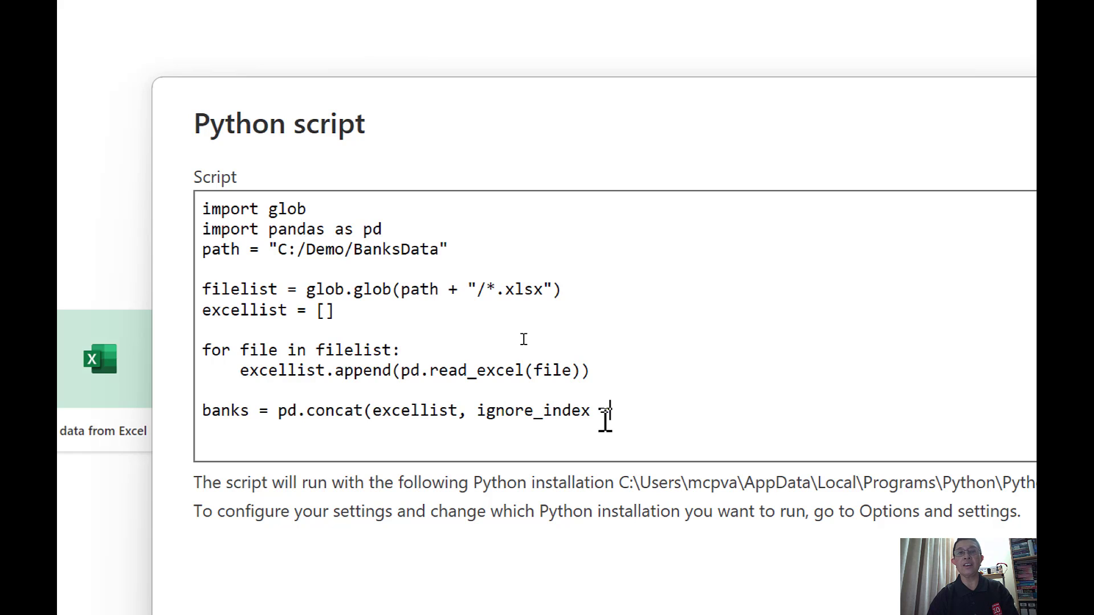
pyautogui.write(' True')
pyautogui.write(') ')
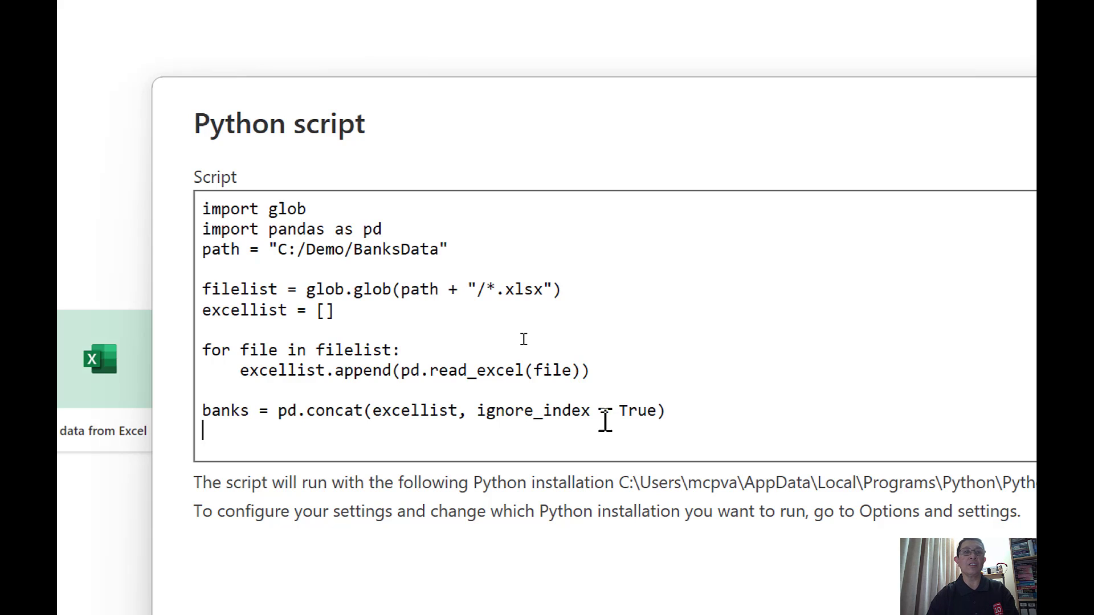
pyautogui.write('print(b')
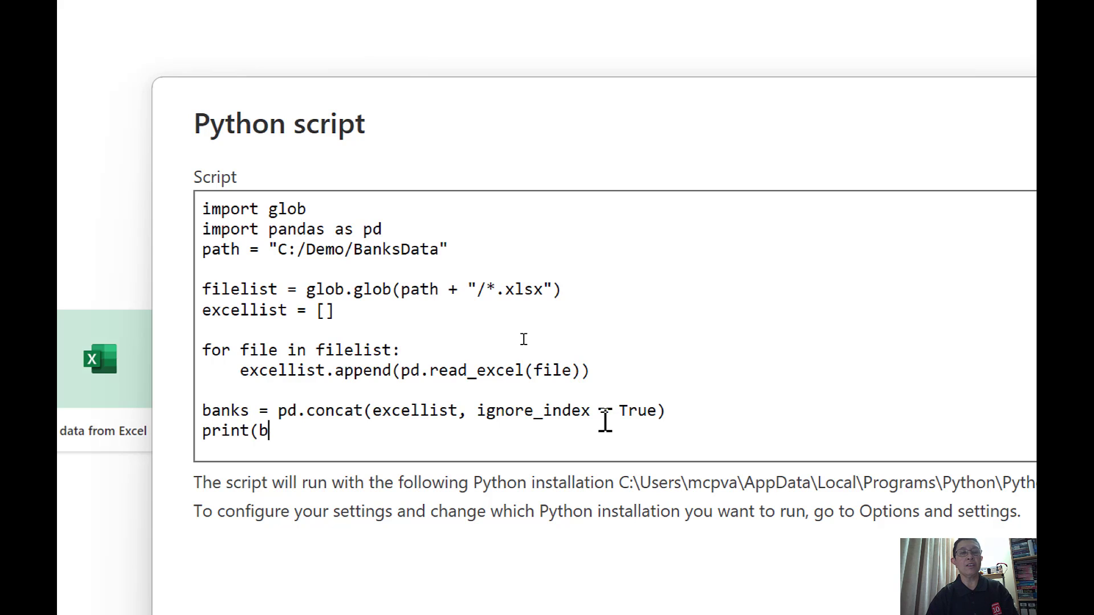
pyautogui.write('anks)')
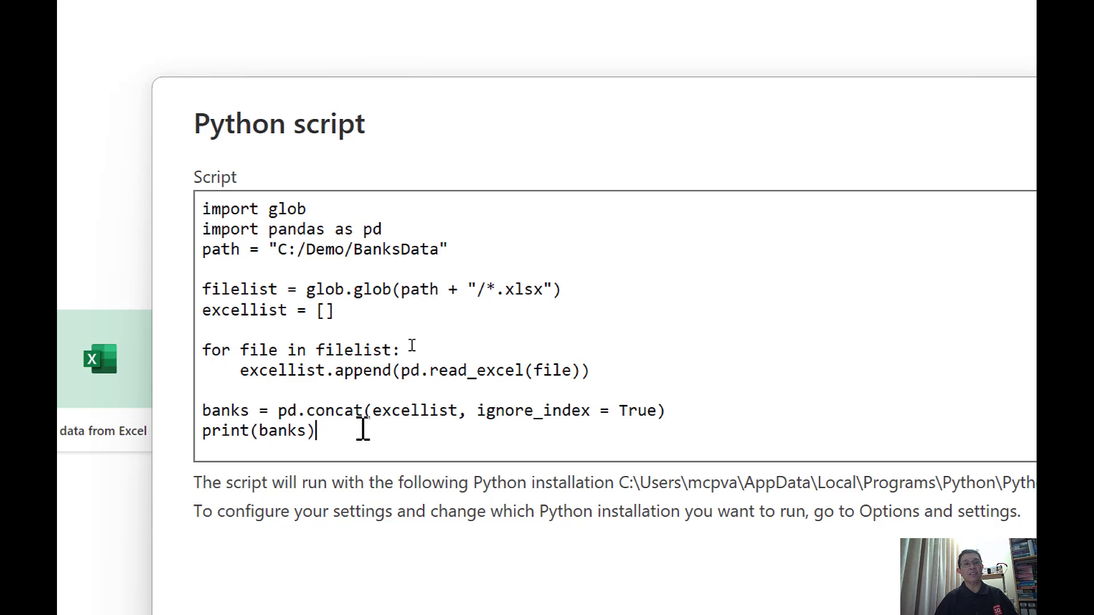
pyautogui.scroll(-1, 681, 433)
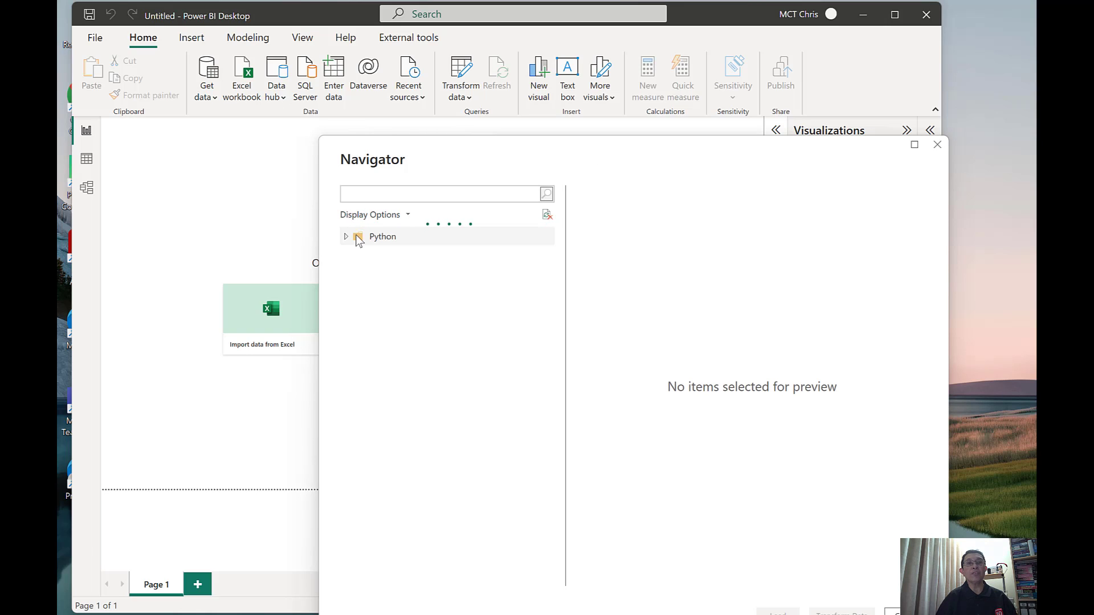
# Preview the banks table in the Navigator and choose it for loading
pyautogui.click(346, 239)
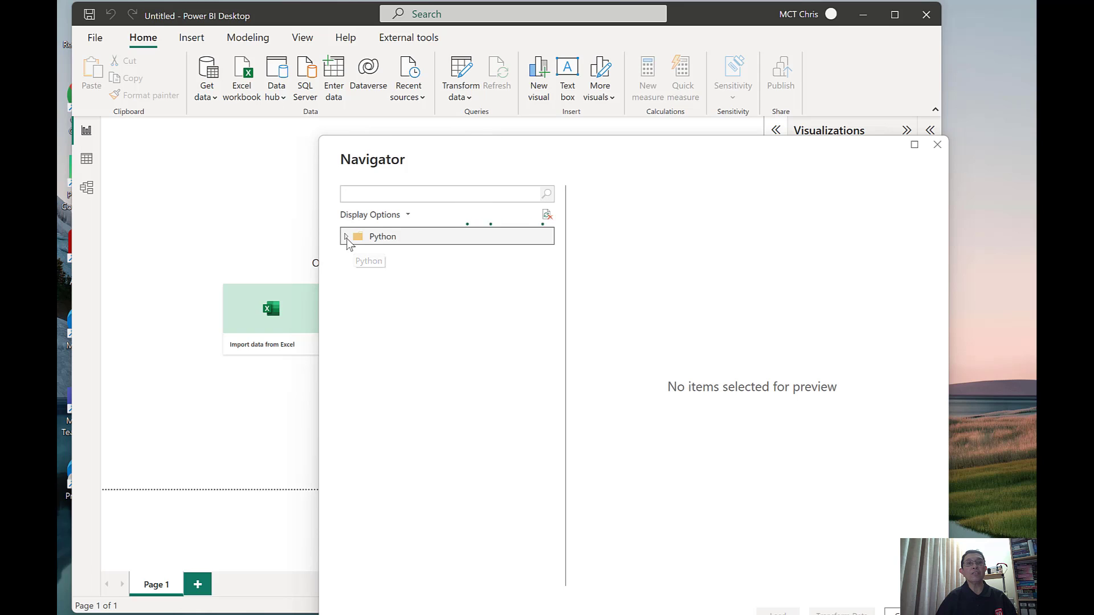
pyautogui.click(345, 239)
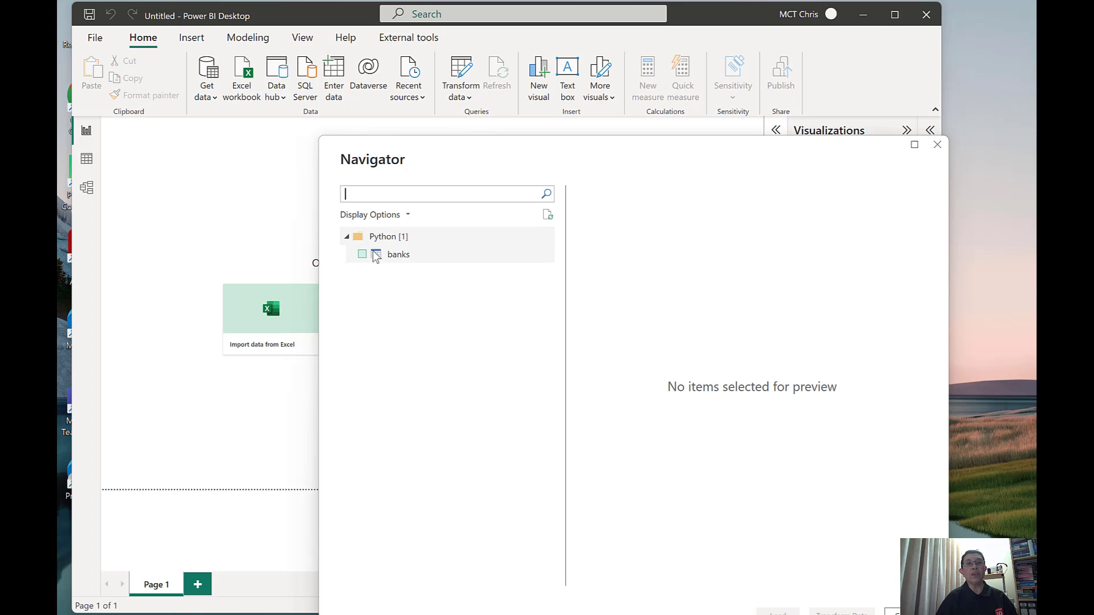
pyautogui.click(388, 257)
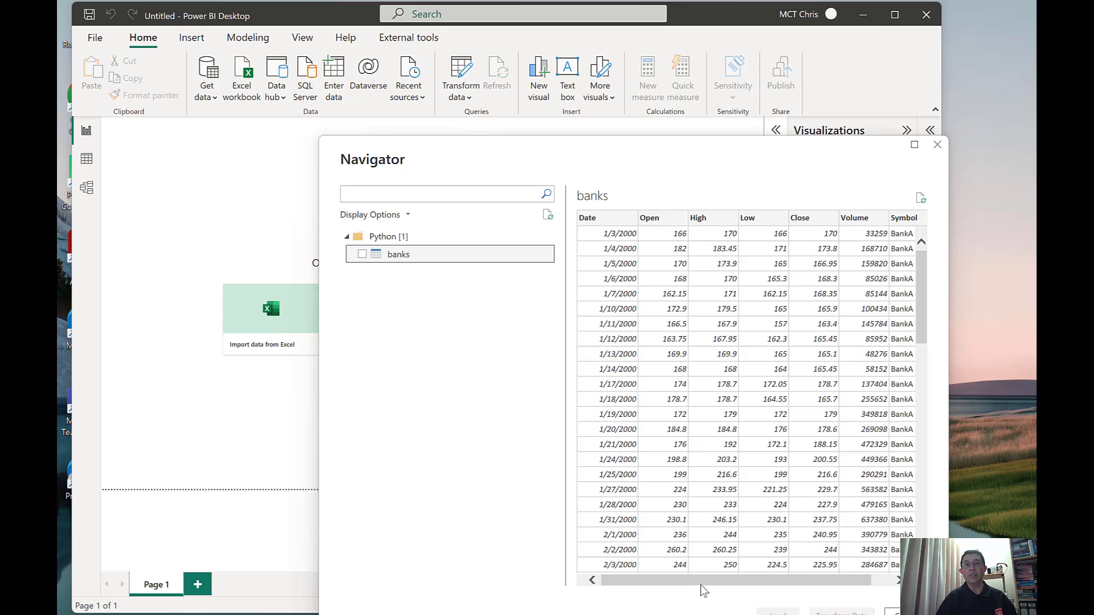
pyautogui.moveTo(713, 581); pyautogui.dragTo(659, 581)
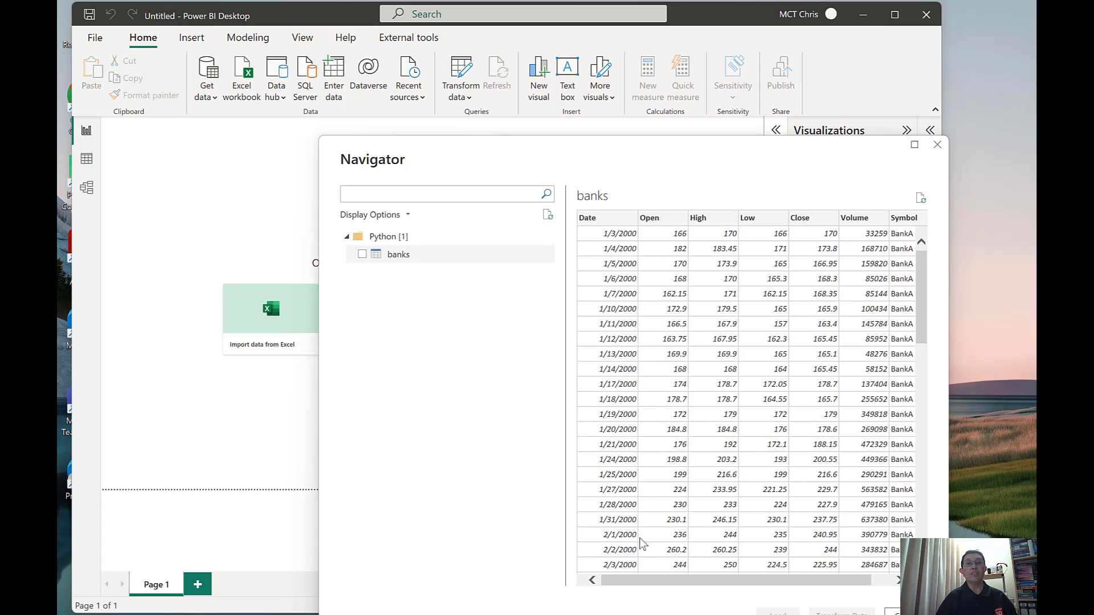
pyautogui.click(362, 255)
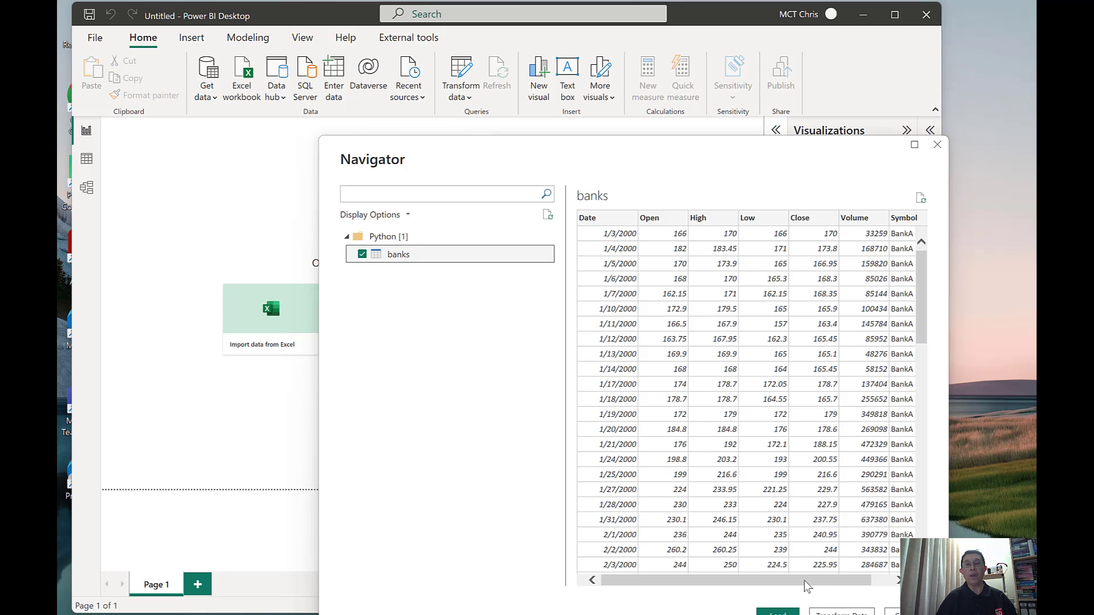
pyautogui.press('Escape')
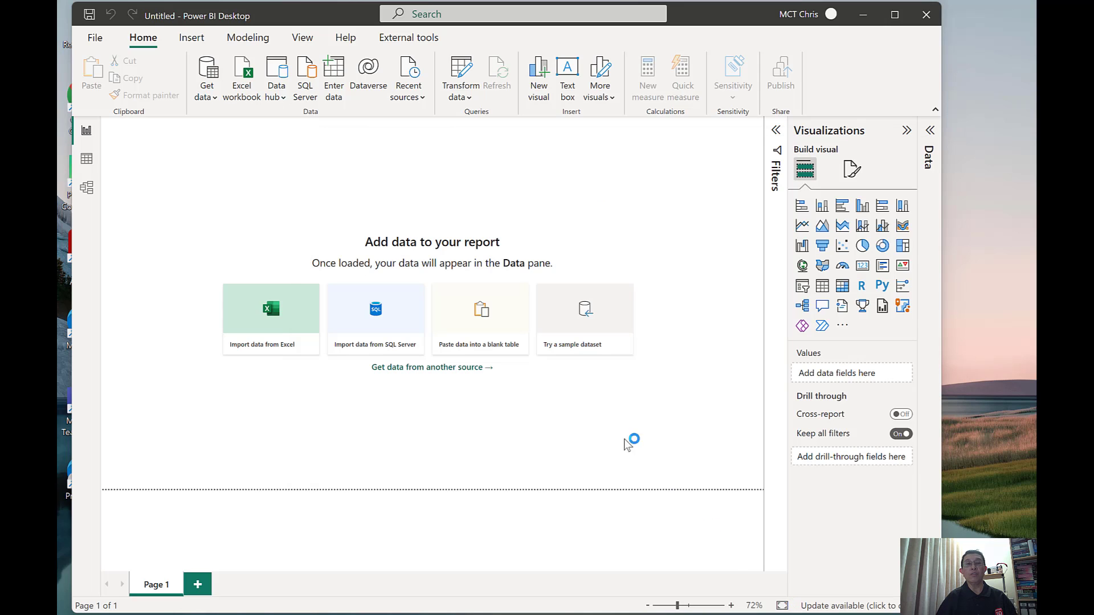
# Show the banks table's 20,538 rows in Data view and list Symbol's distinct values BankA–BankE
pyautogui.click(931, 131)
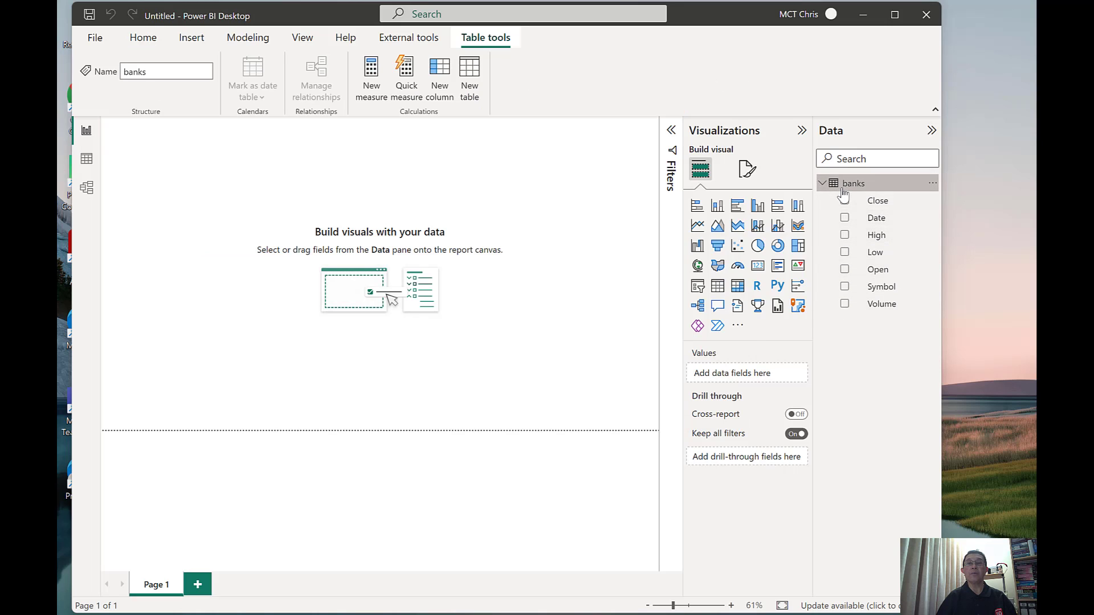
pyautogui.click(87, 163)
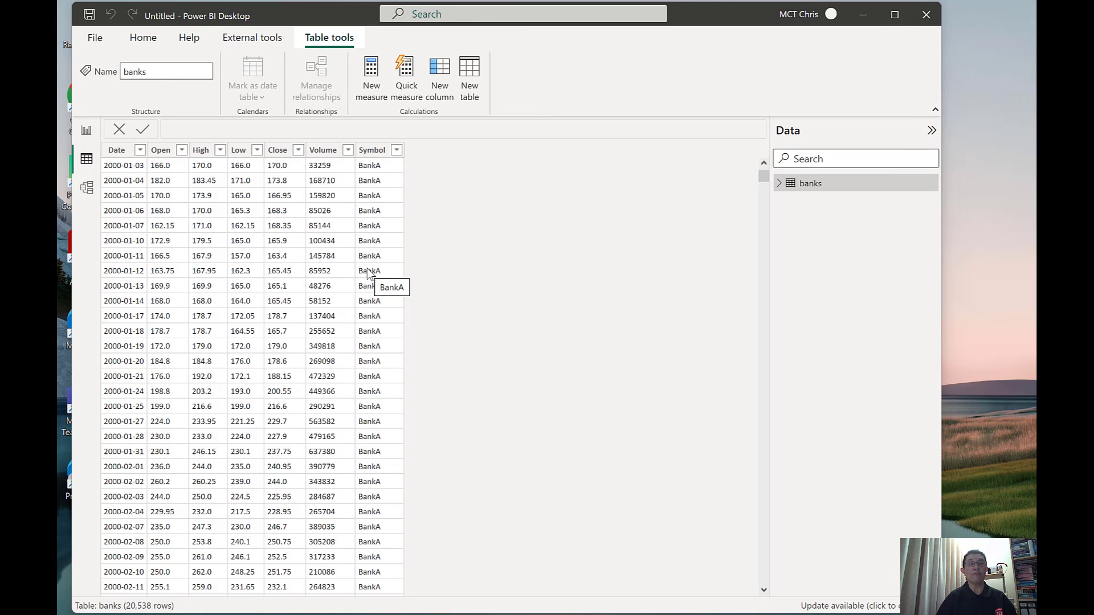
pyautogui.click(396, 151)
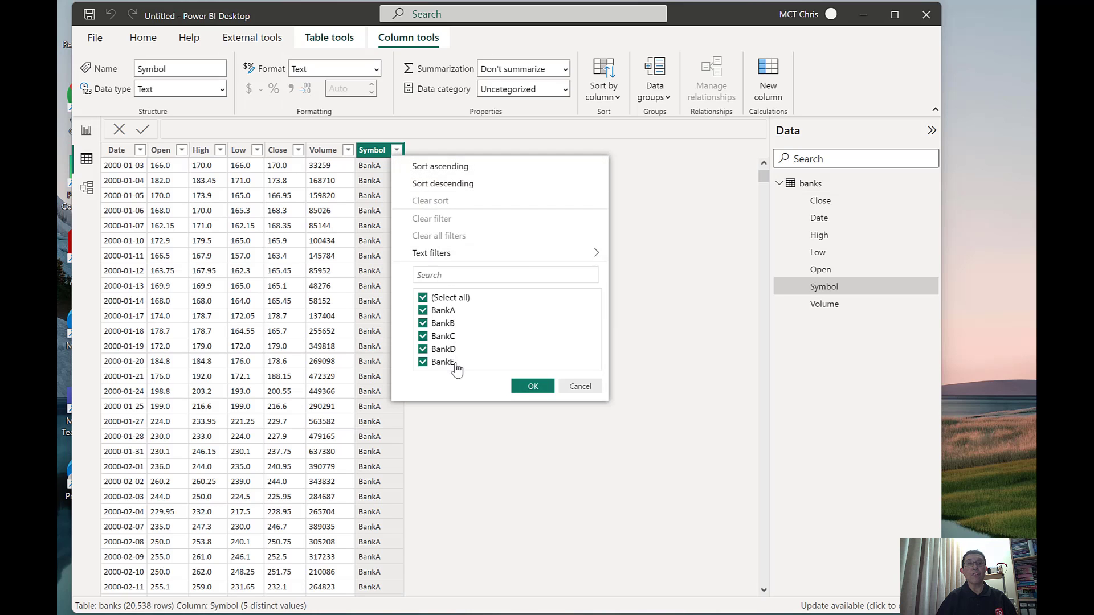
pyautogui.click(531, 387)
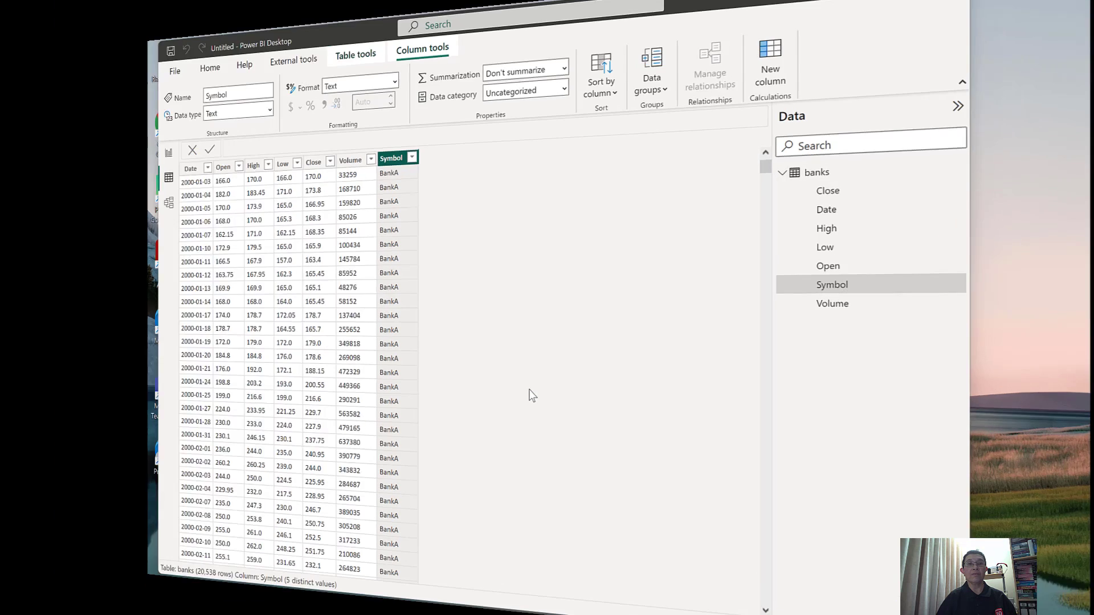